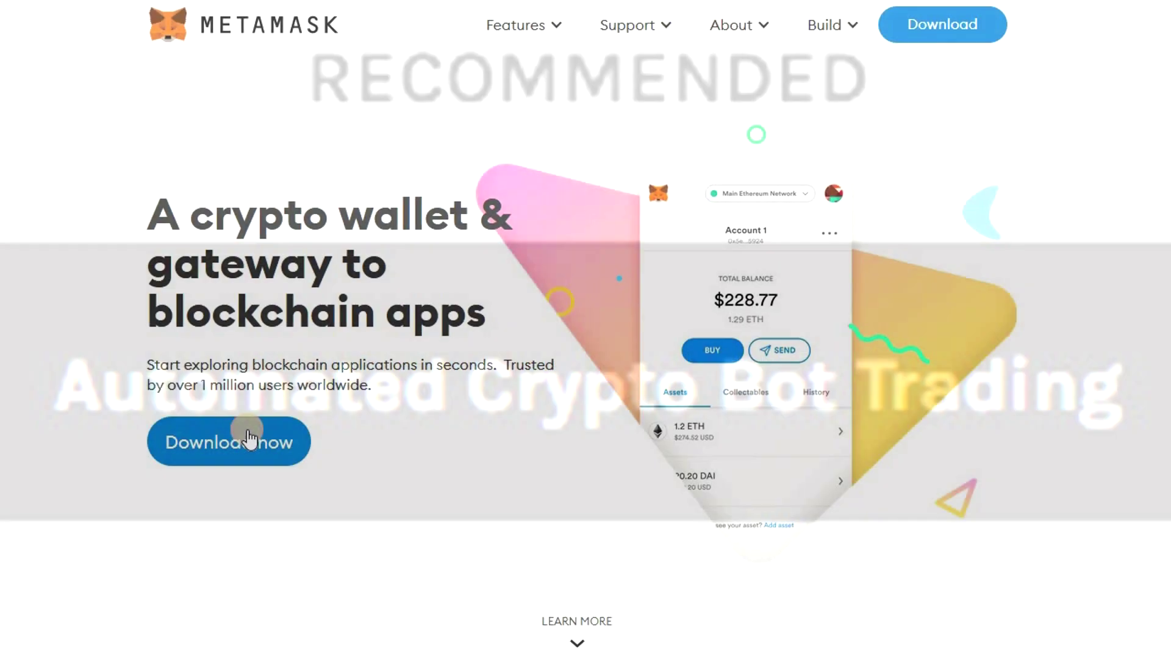
- Open the MetaMask download page and start the extension's installation for Firefox
left_click(250, 443)
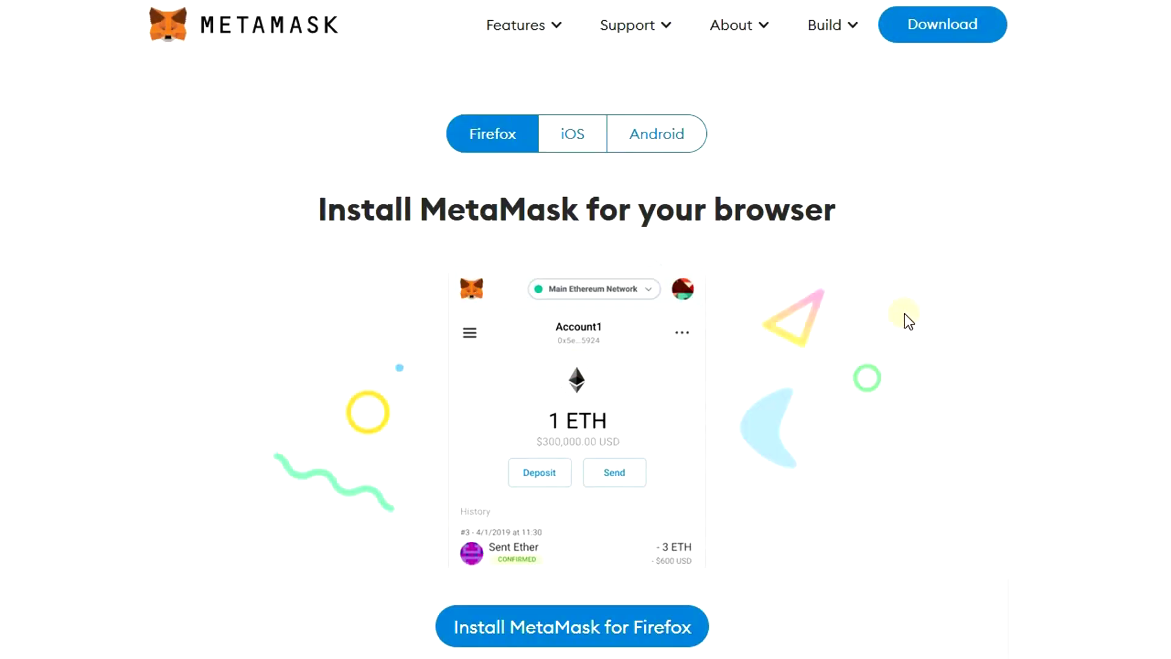
scroll(1159, 292, "down", 3)
scroll(1159, 291, "down", 3)
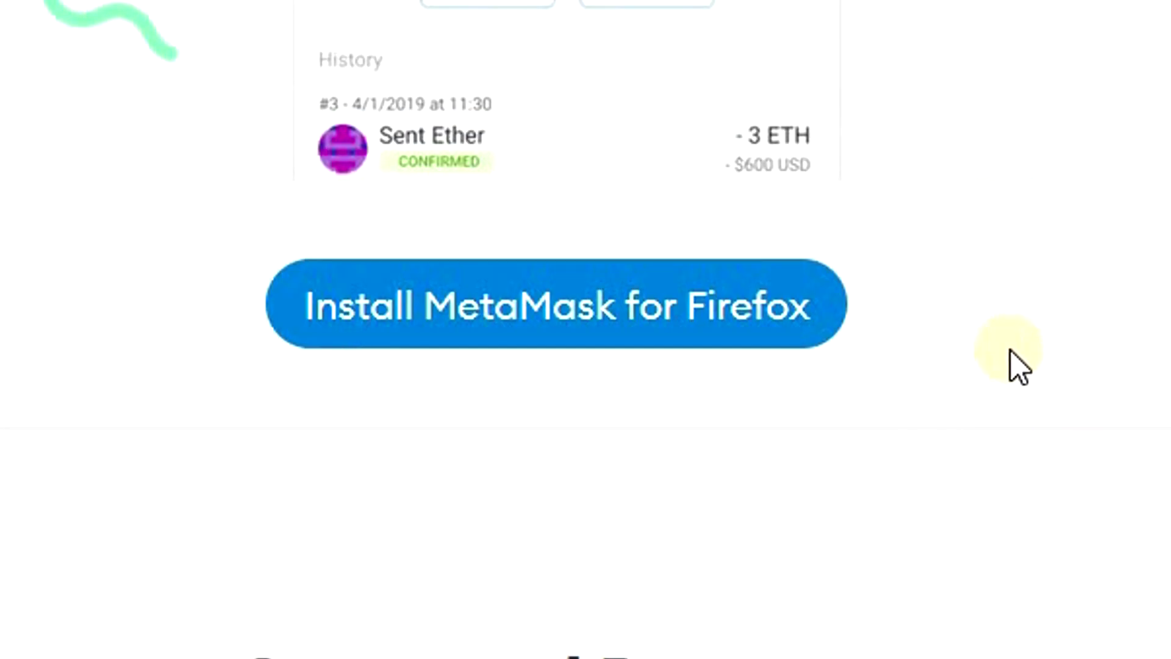
left_click(703, 312)
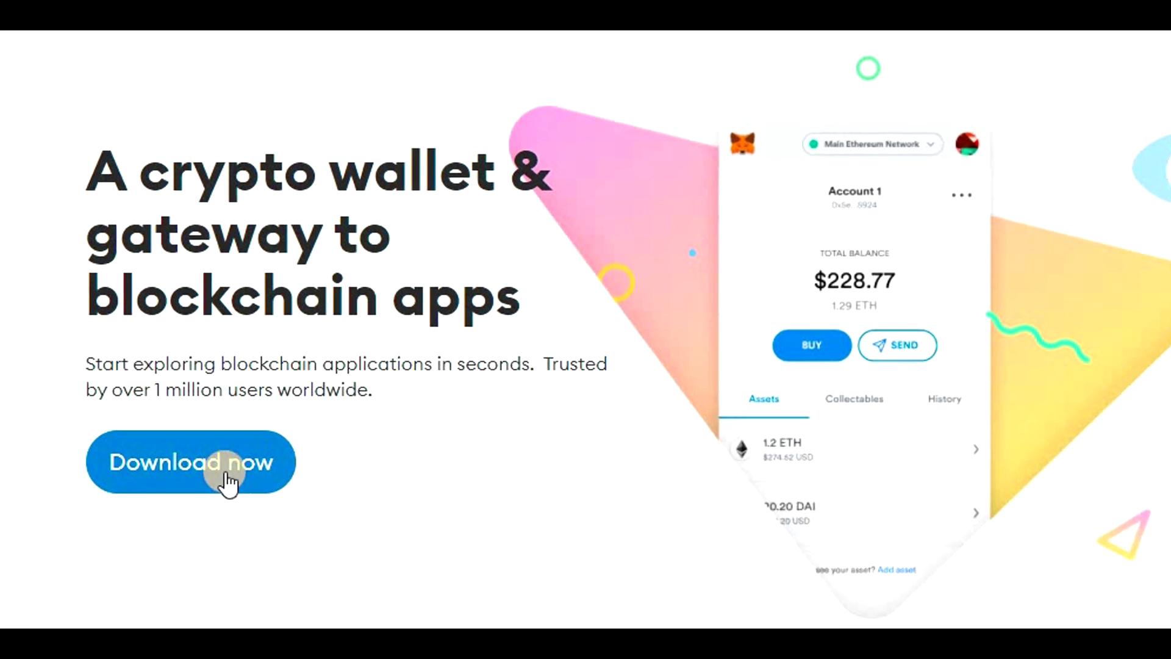
- Get MetaMask for Chrome from its download page and add the extension to Chrome, accepting the requested permissions
left_click(224, 477)
scroll(290, 531, "down", 4)
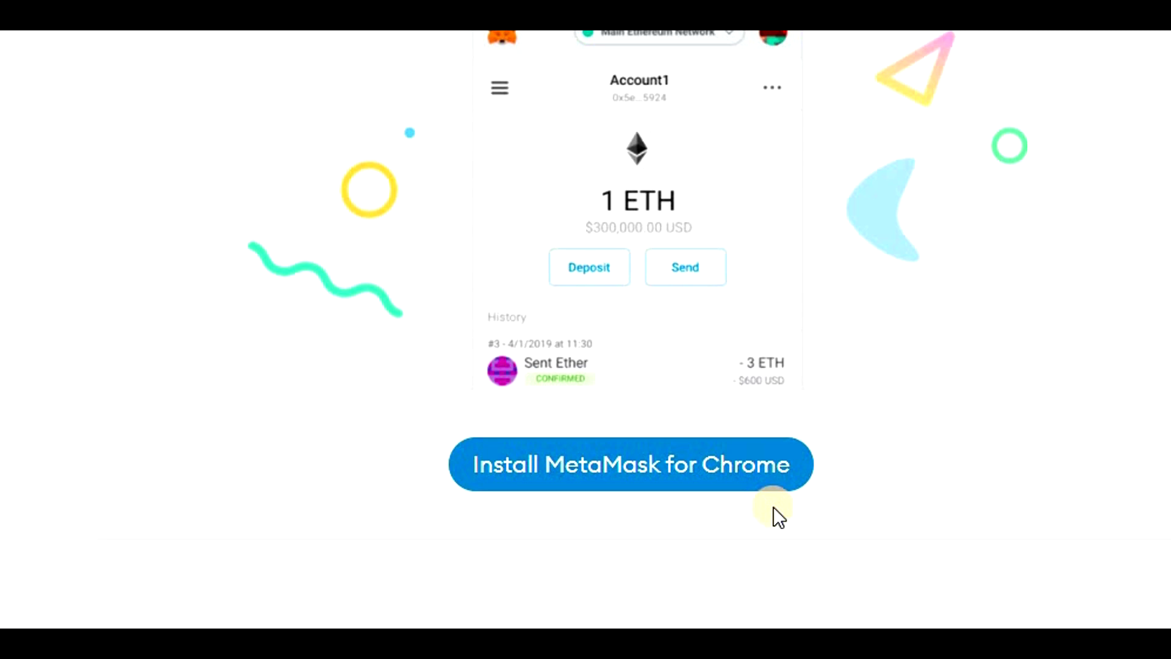
left_click(719, 472)
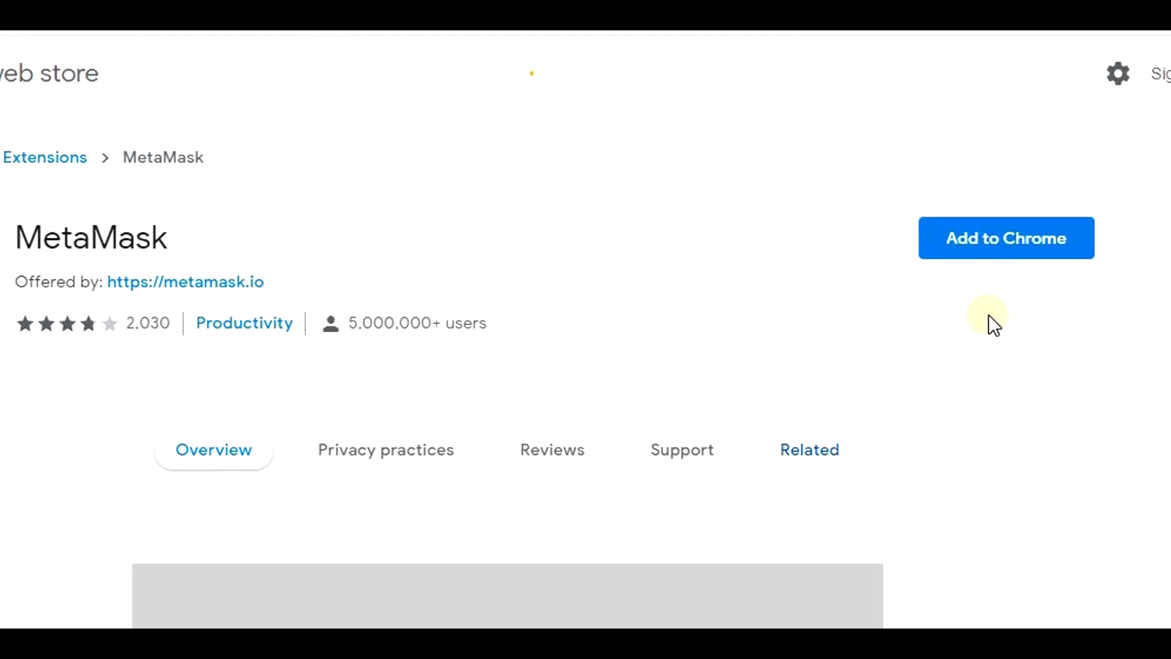
left_click(1015, 237)
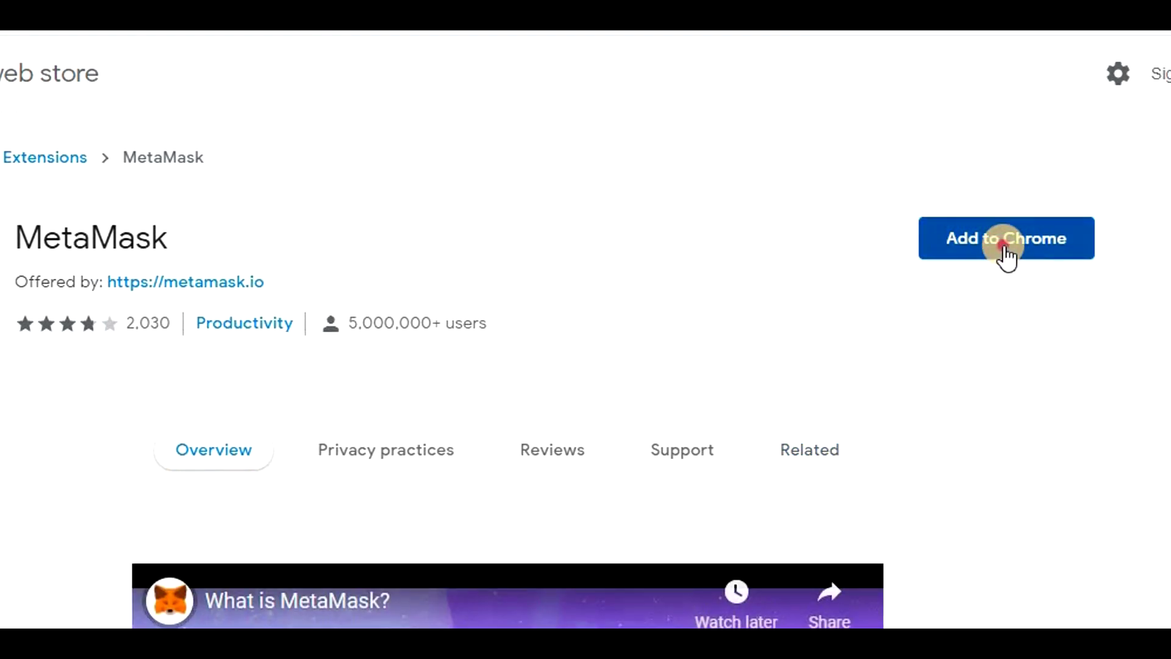
left_click(1006, 247)
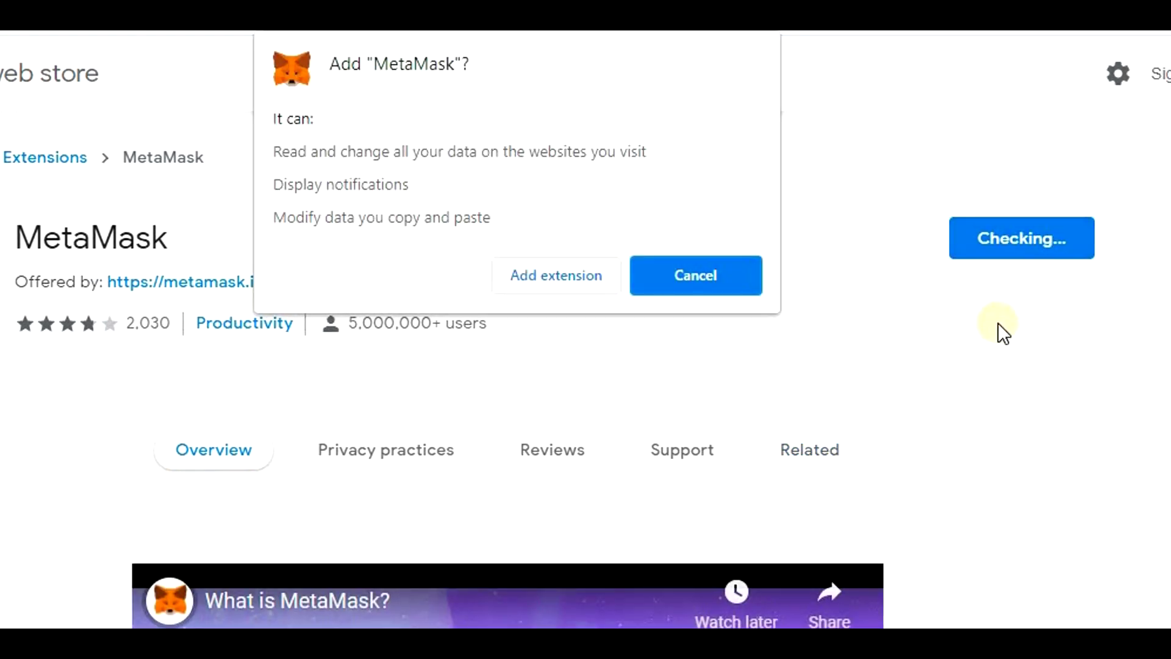
left_click(553, 274)
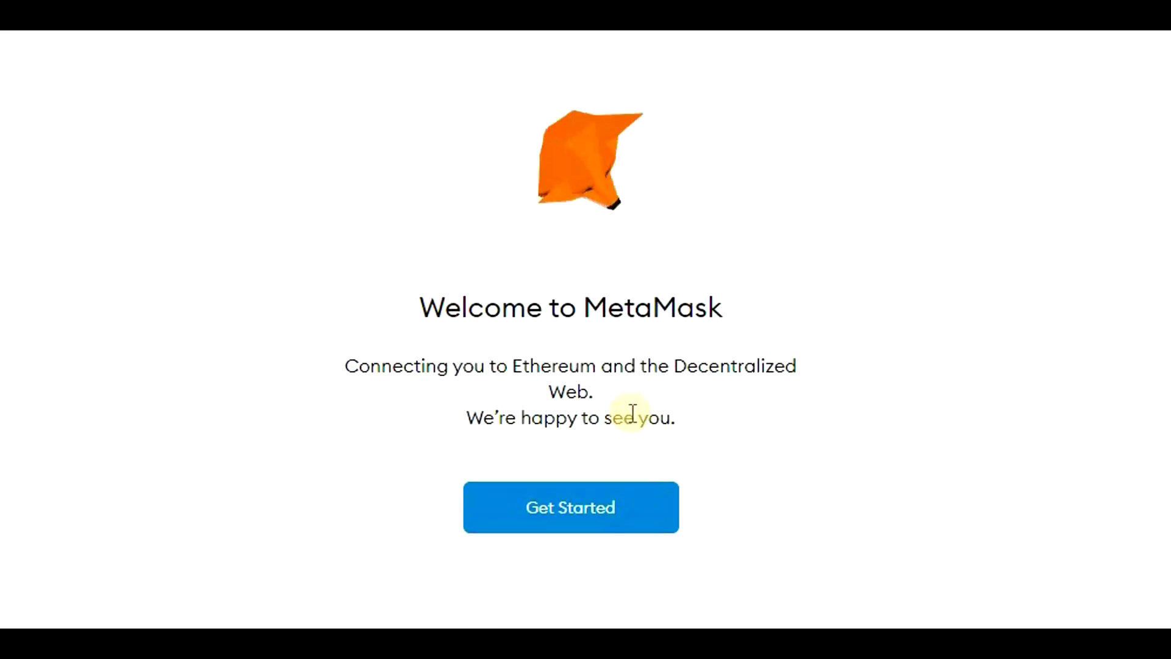
- Start the MetaMask setup by choosing to create a new wallet, and agree to share anonymized usage data
left_click(647, 510)
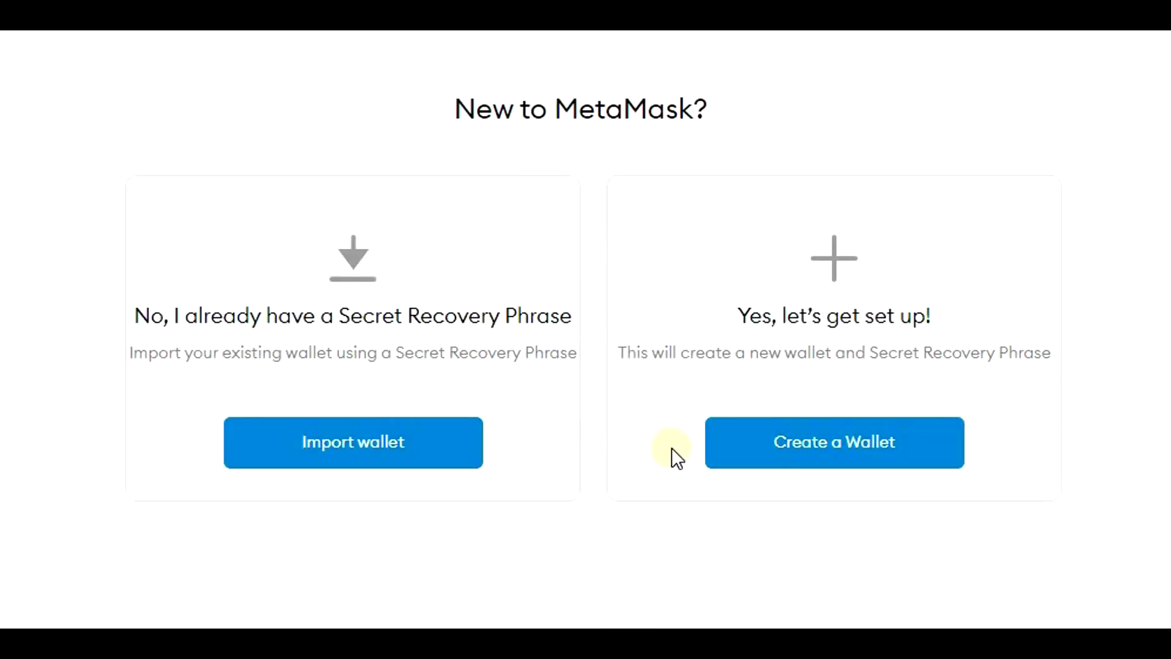
left_click(857, 444)
left_click(882, 435)
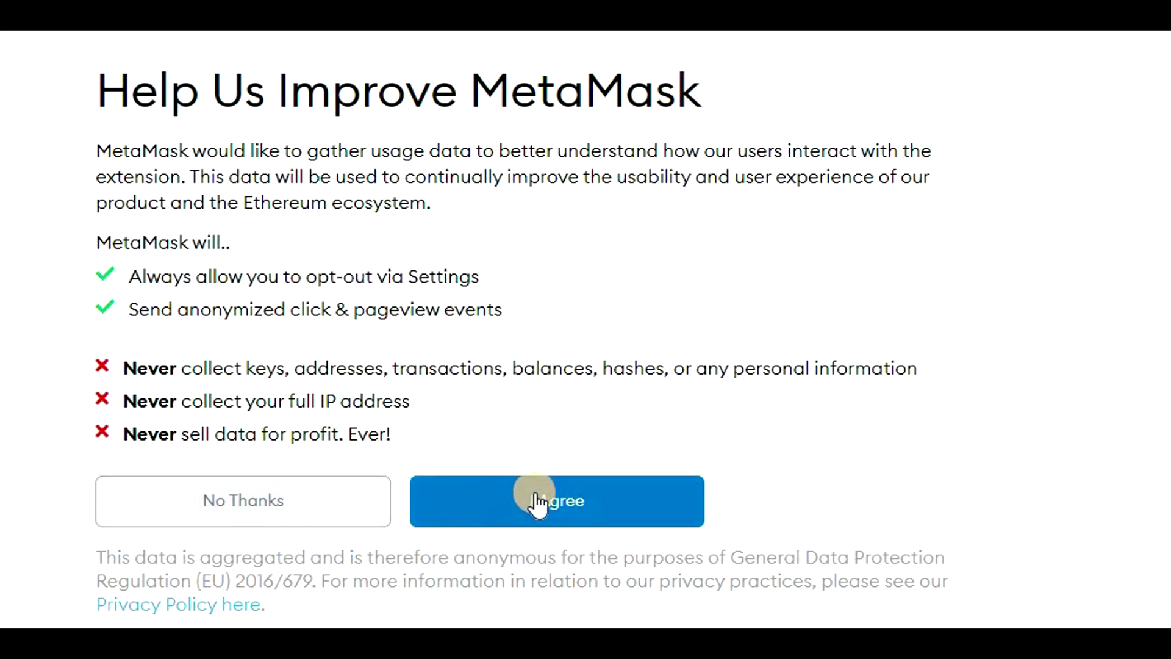
left_click(591, 503)
left_click(591, 502)
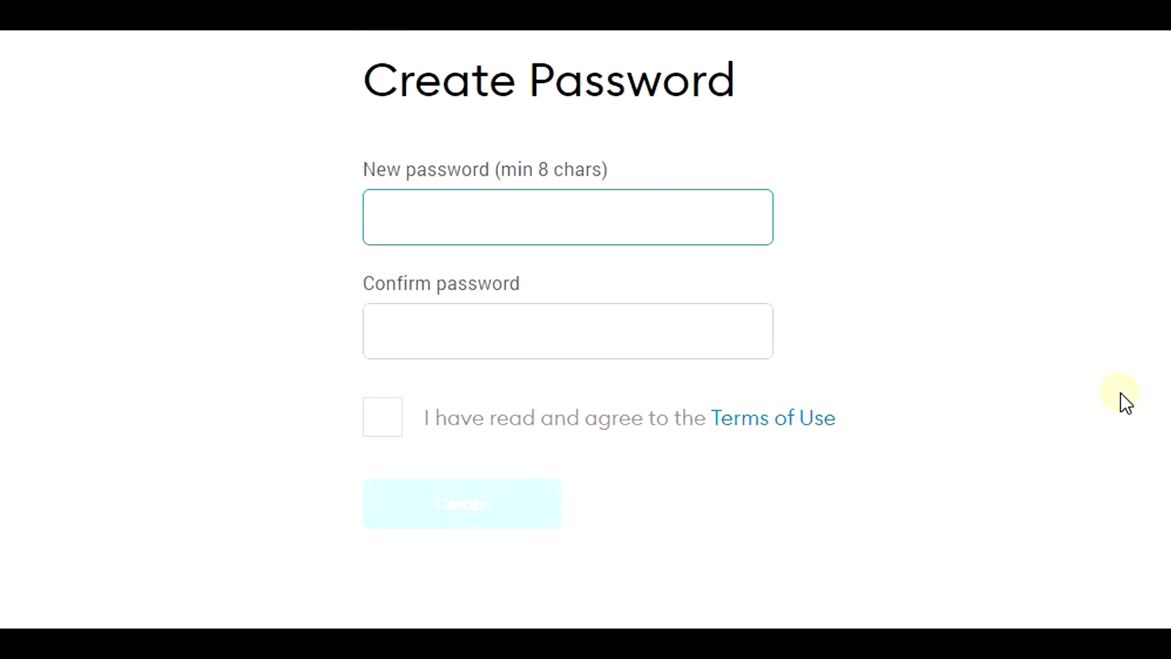
- Enter a new wallet password, repeat it as the confirmation, and create it with the Terms of Use accepted
type("**********")
left_click(732, 326)
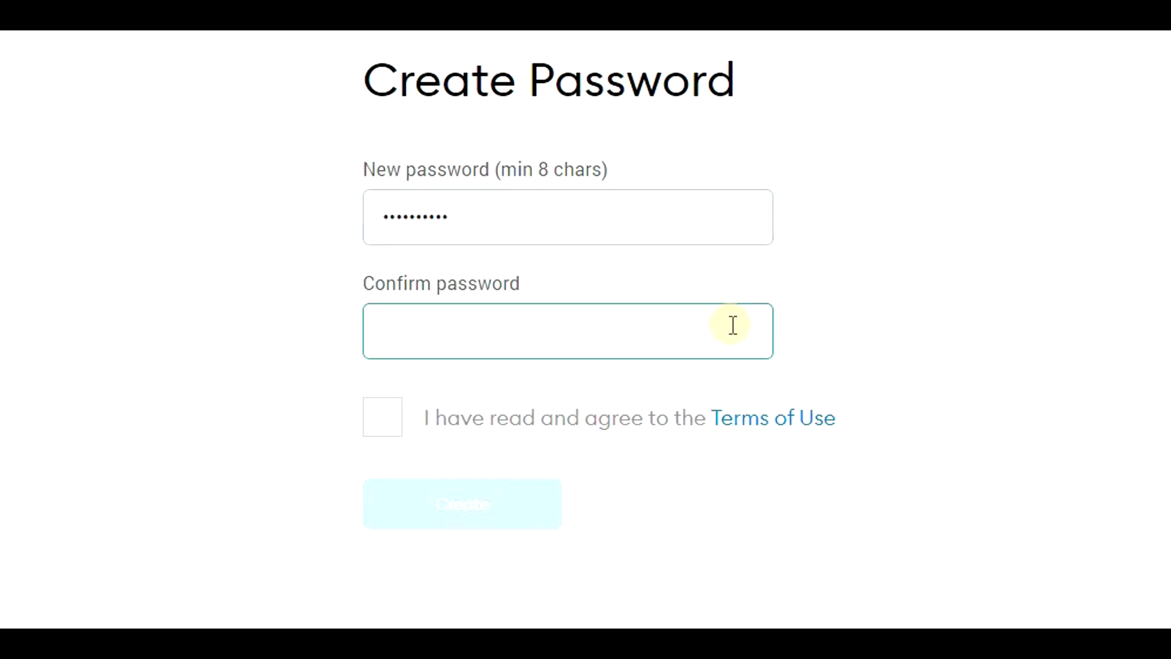
type("**********")
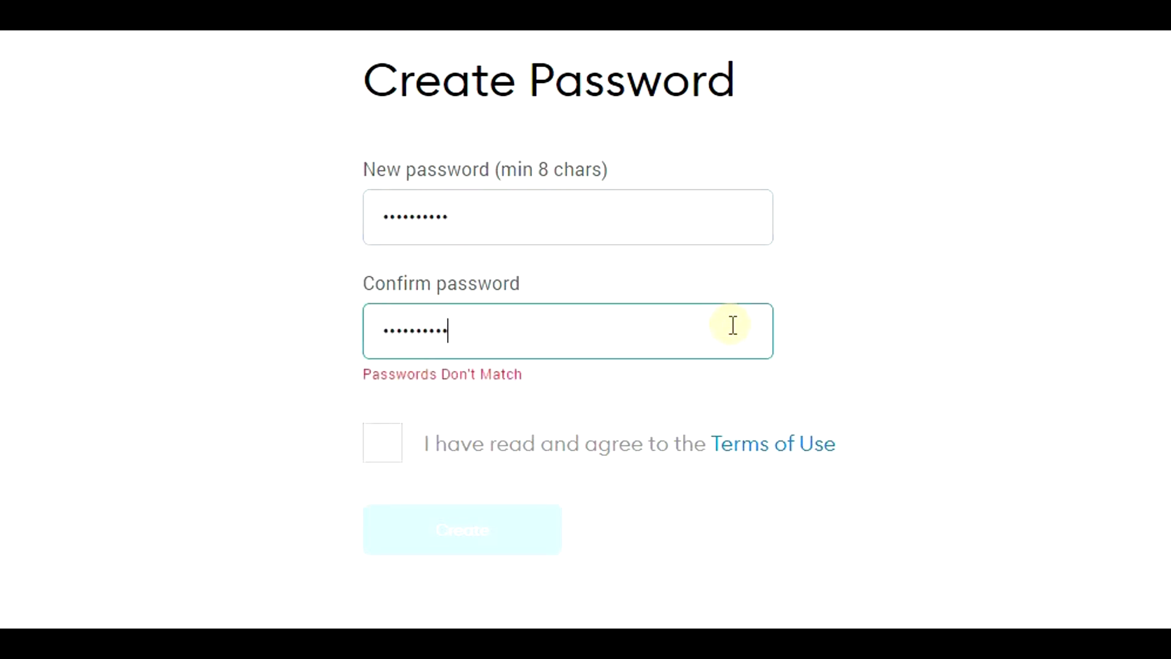
key("BackSpace")
key("BackSpace")
key("BackSpace")
key("BackSpace")
key("BackSpace")
key("BackSpace")
key("BackSpace")
key("BackSpace")
key("BackSpace")
key("BackSpace")
type("**********")
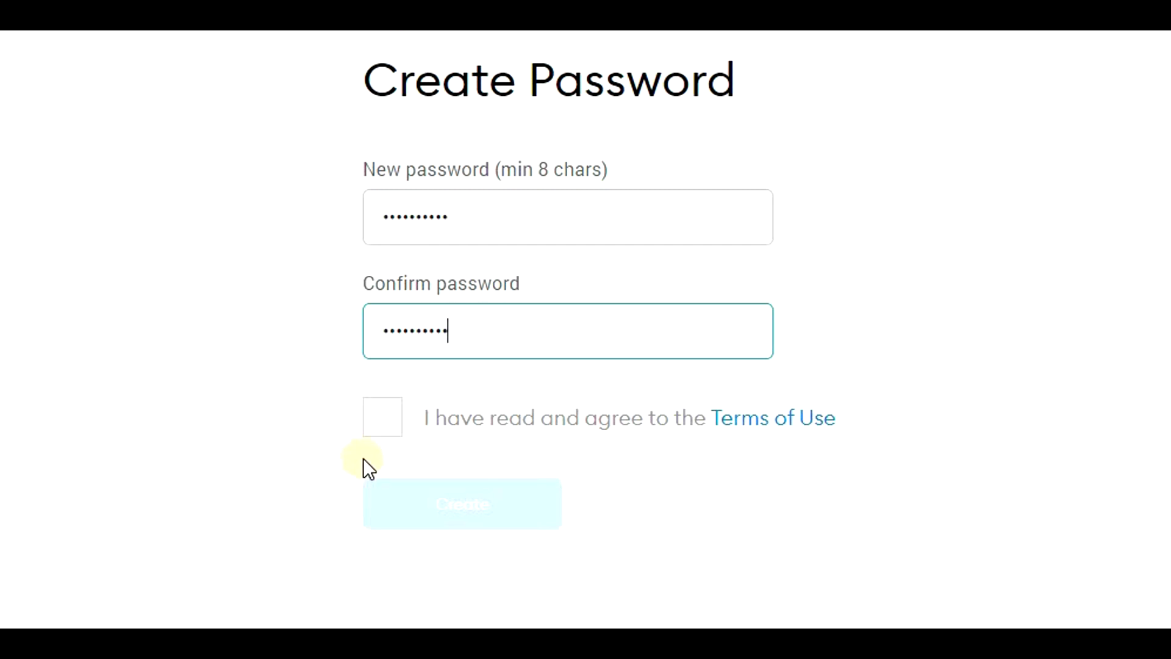
left_click(381, 415)
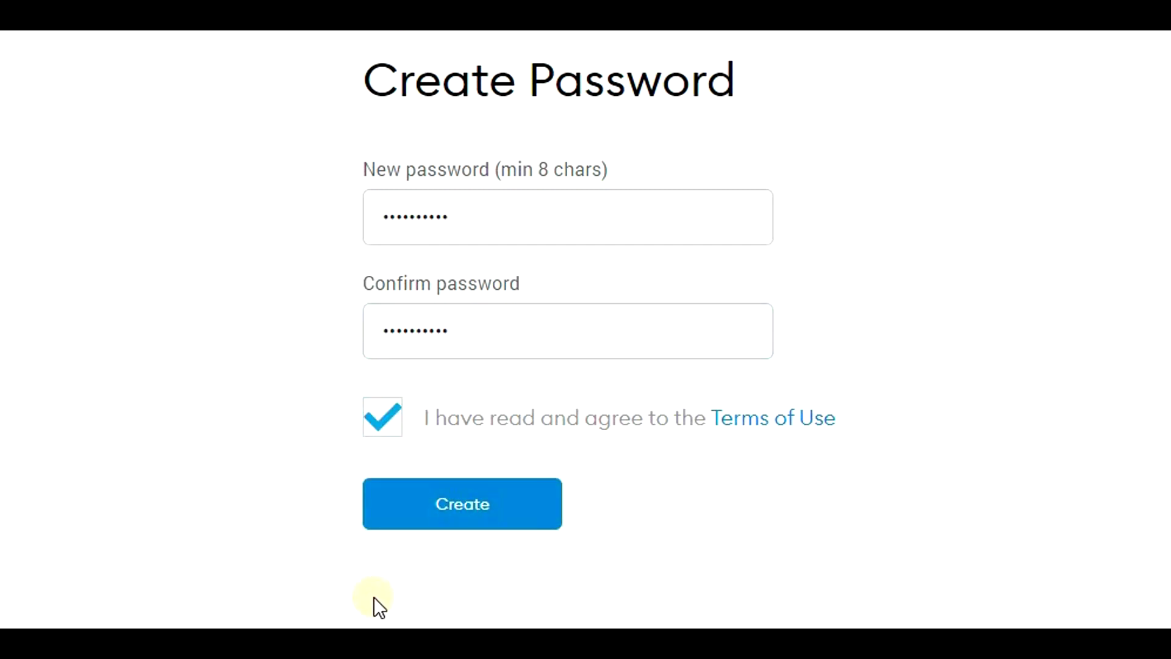
left_click(528, 510)
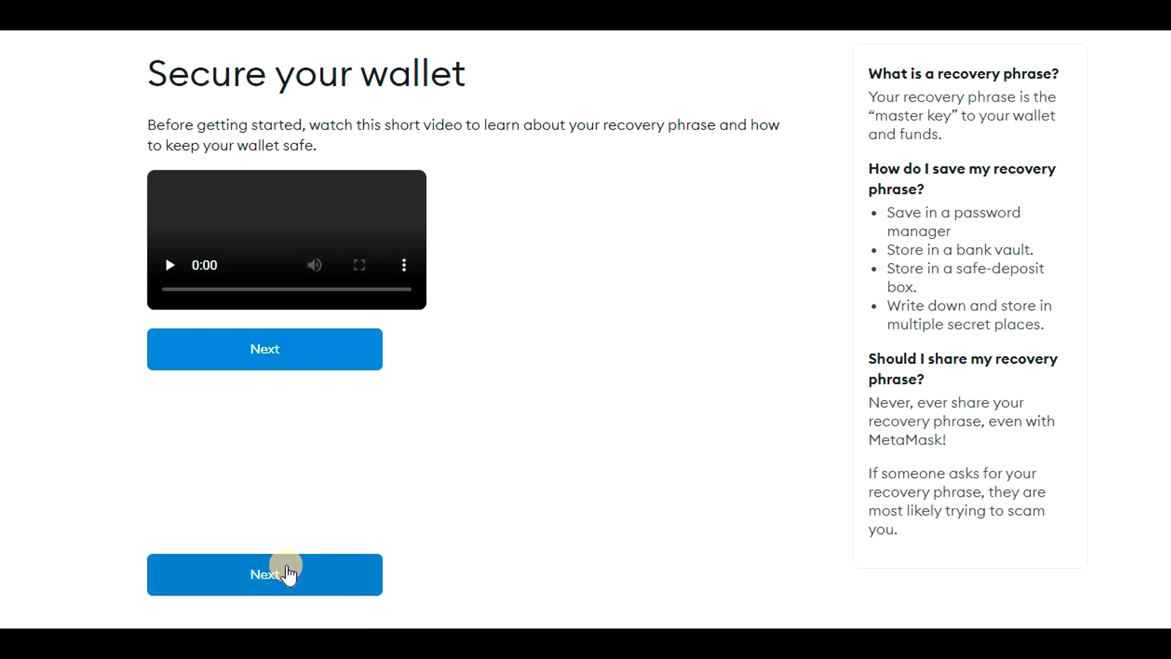
- Continue past the wallet security video, reveal the secret backup phrase and highlight the tip about writing it on paper
left_click(274, 572)
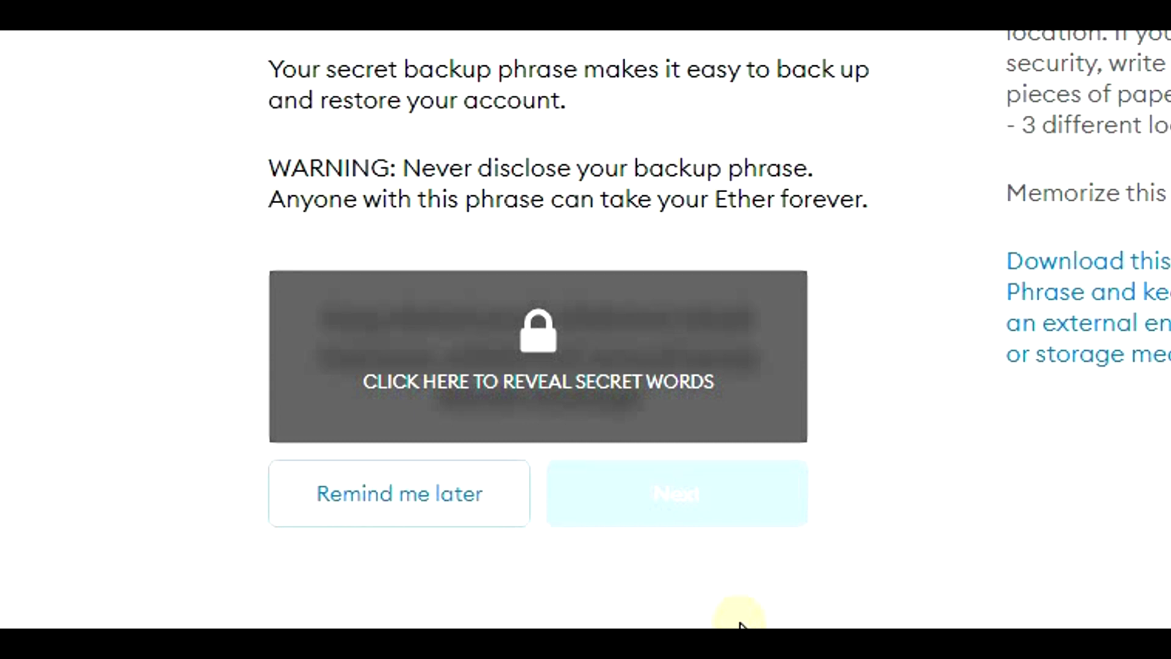
left_click(523, 342)
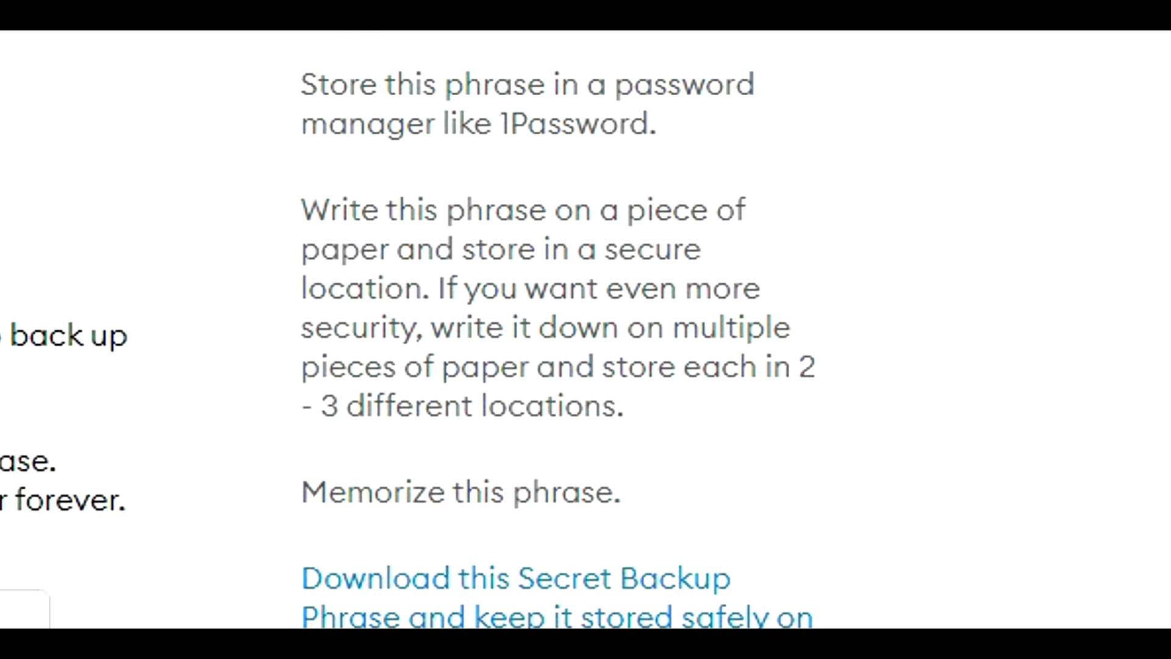
left_click(324, 208)
left_click_drag(323, 208, 675, 400)
left_click(675, 400)
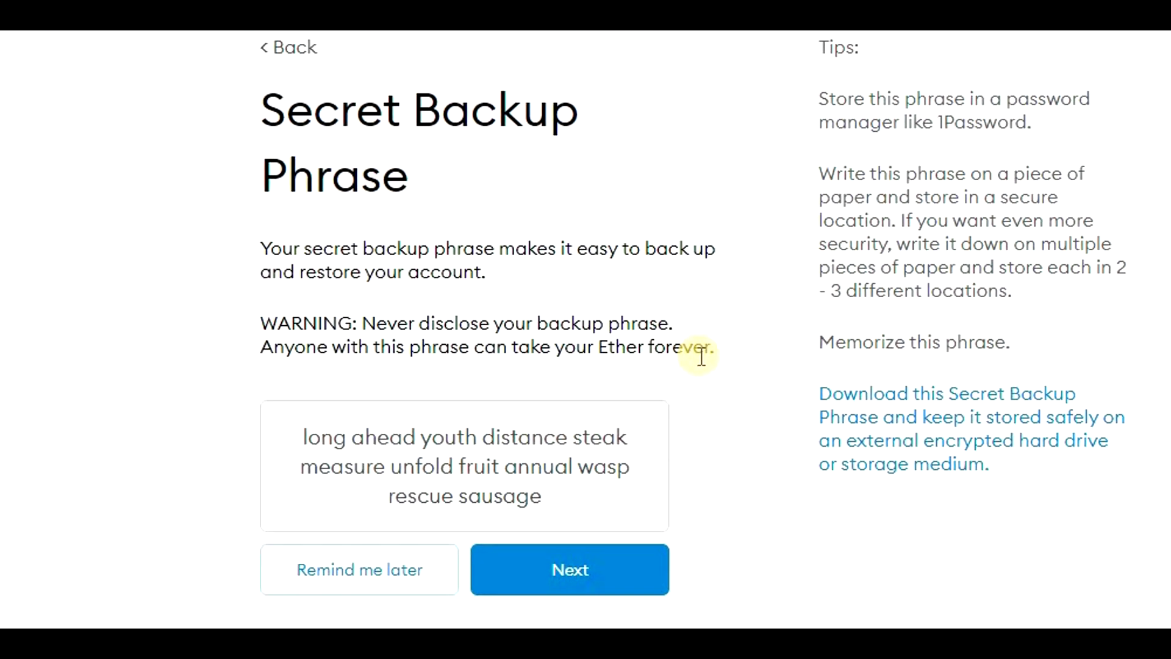
- Confirm the secret backup phrase by selecting all of its words in their original order
left_click(584, 576)
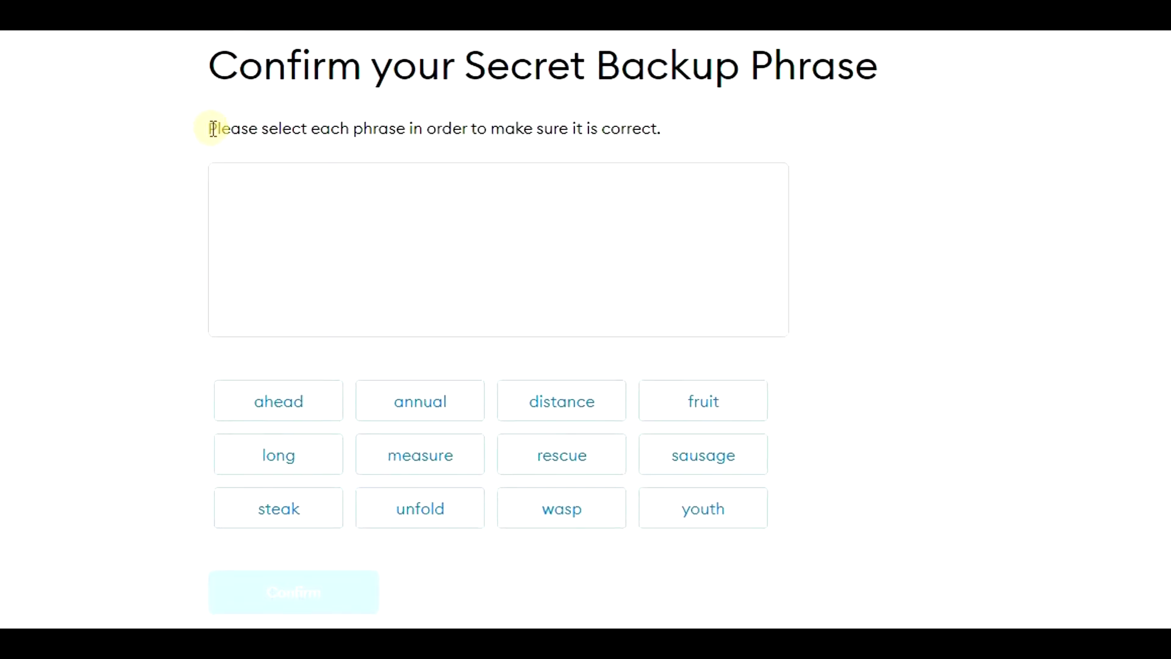
left_click_drag(209, 126, 680, 134)
left_click(680, 135)
left_click(276, 455)
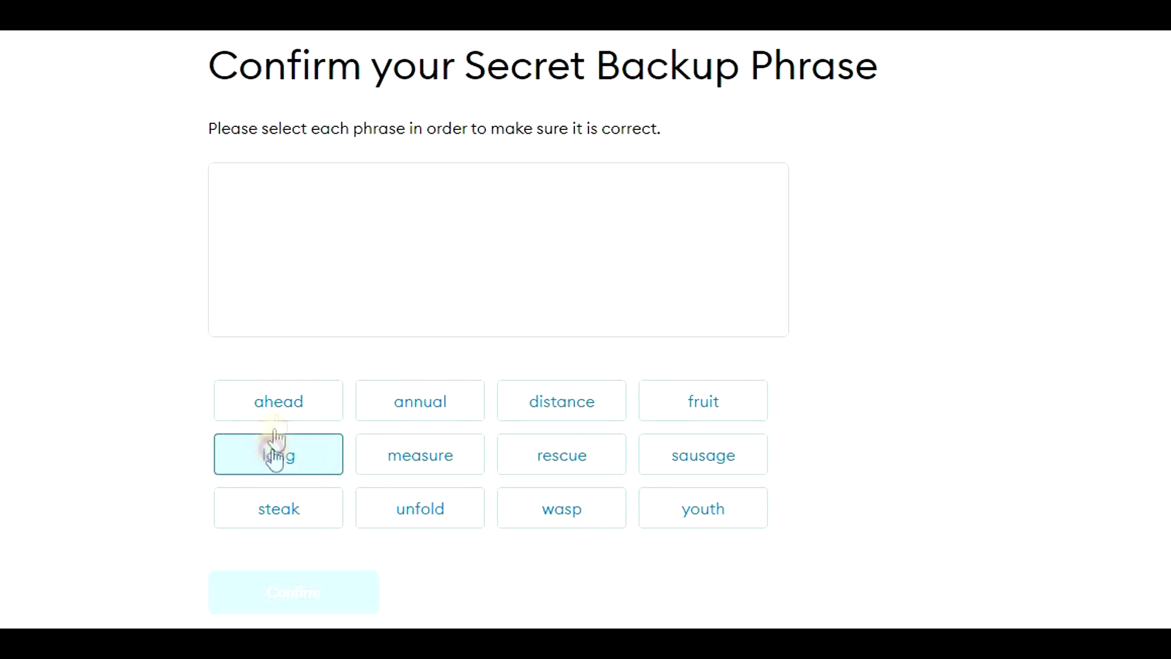
left_click(279, 403)
left_click(732, 515)
left_click(590, 408)
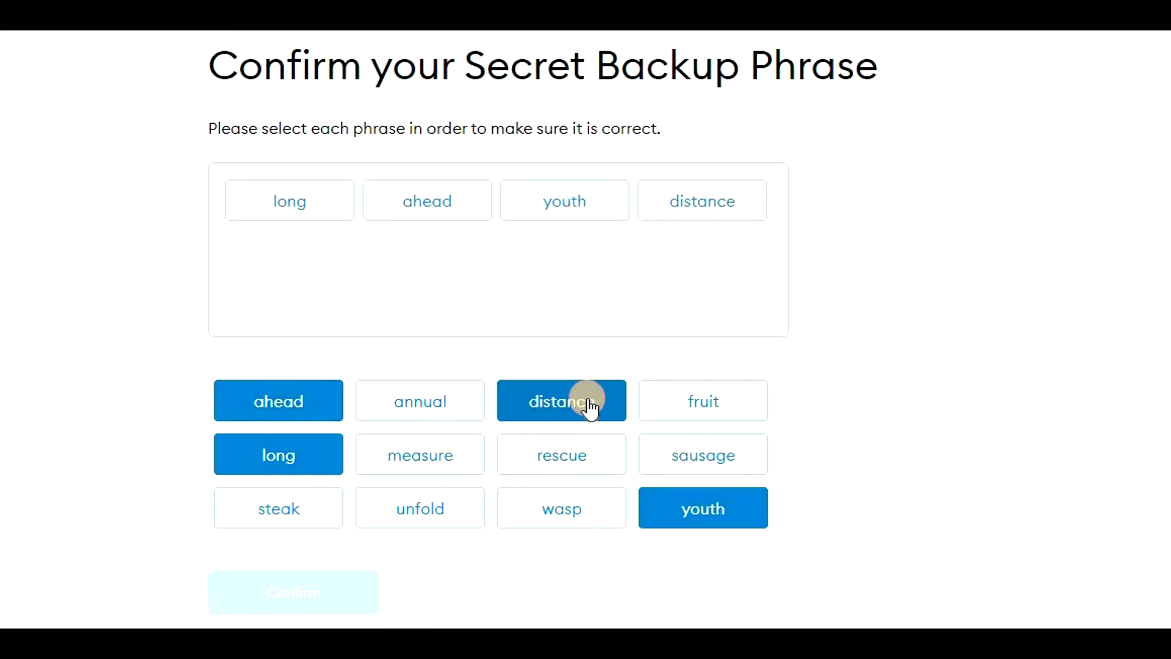
left_click(307, 507)
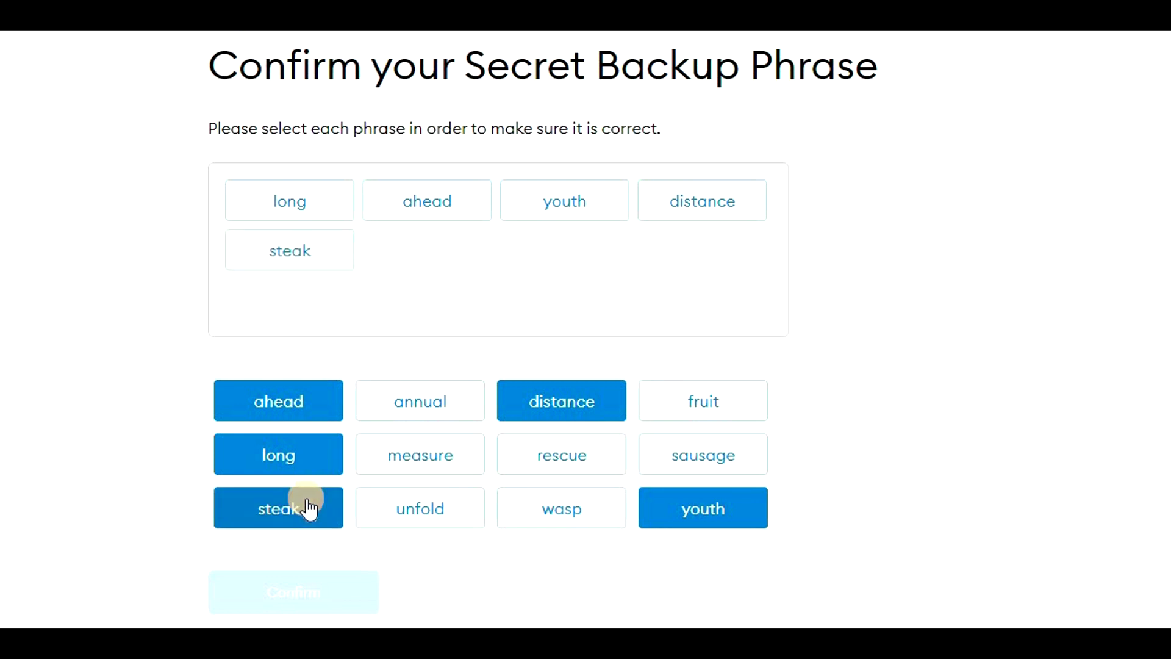
left_click(423, 470)
left_click(423, 510)
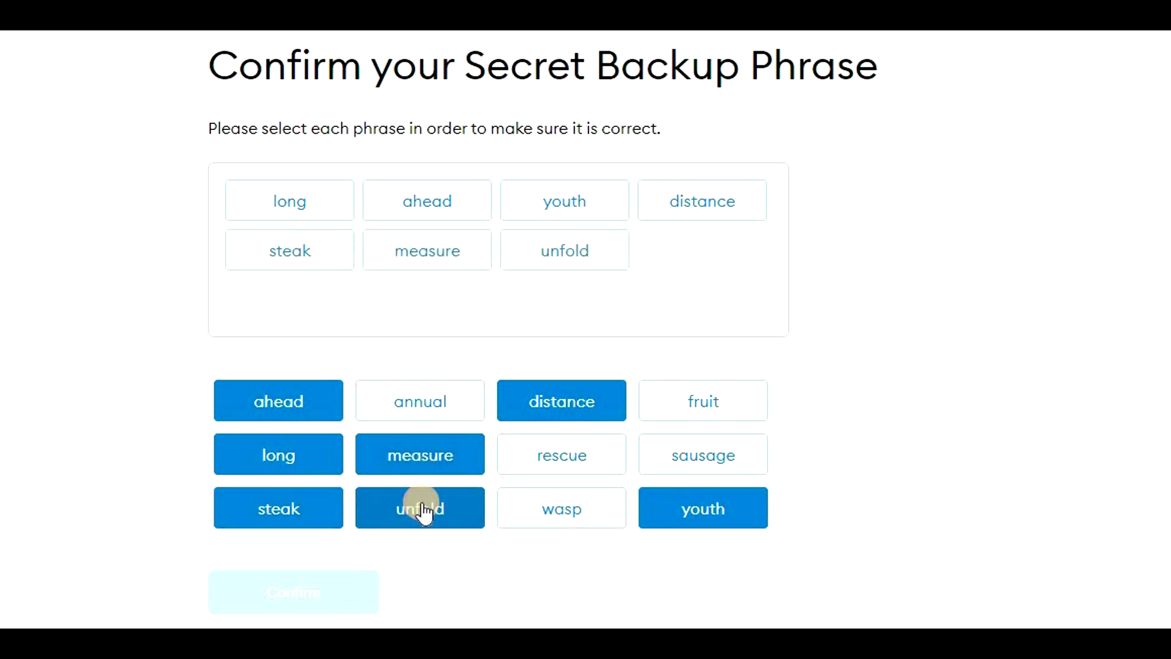
left_click(714, 416)
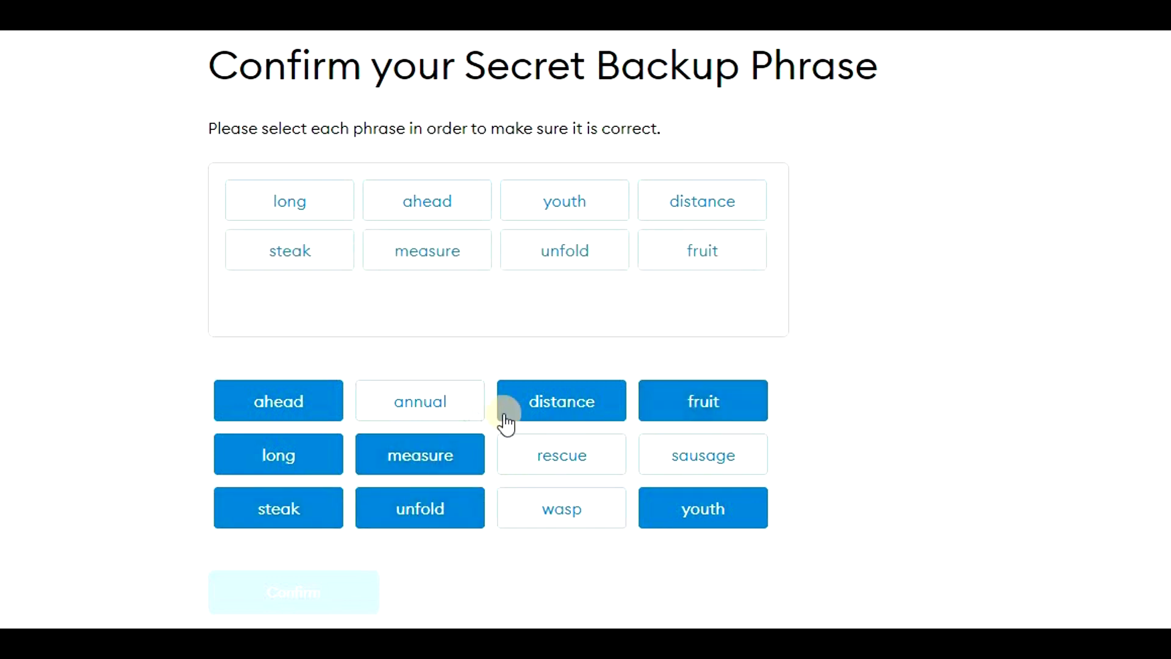
left_click(452, 410)
left_click(557, 496)
left_click(561, 457)
left_click(698, 454)
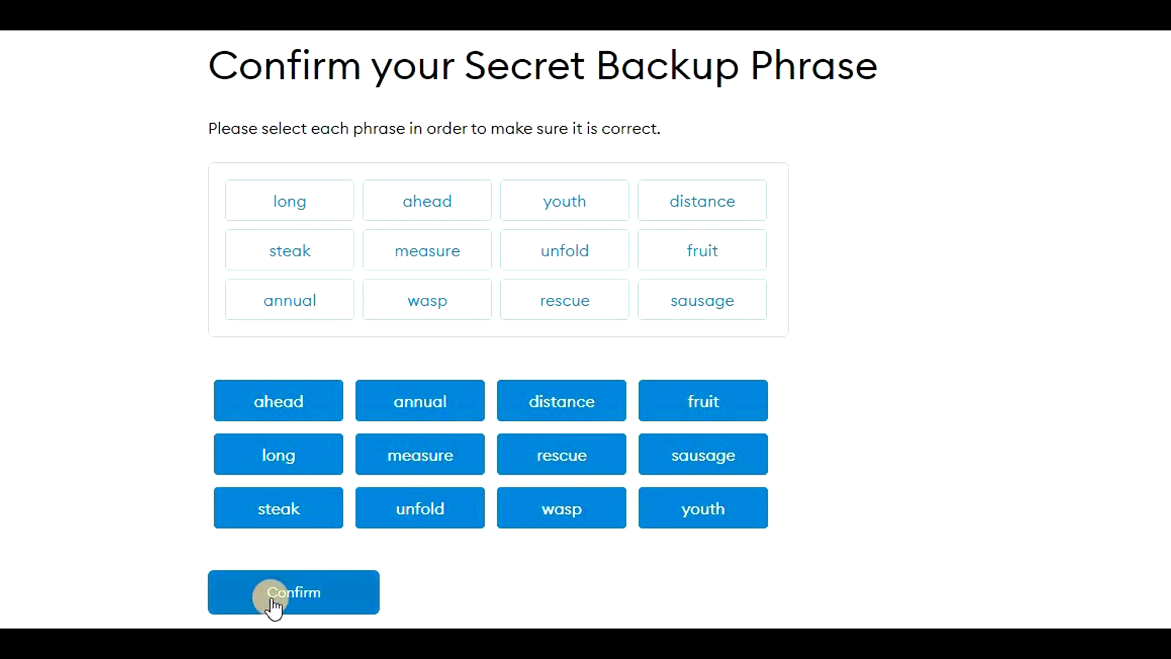
left_click(240, 584)
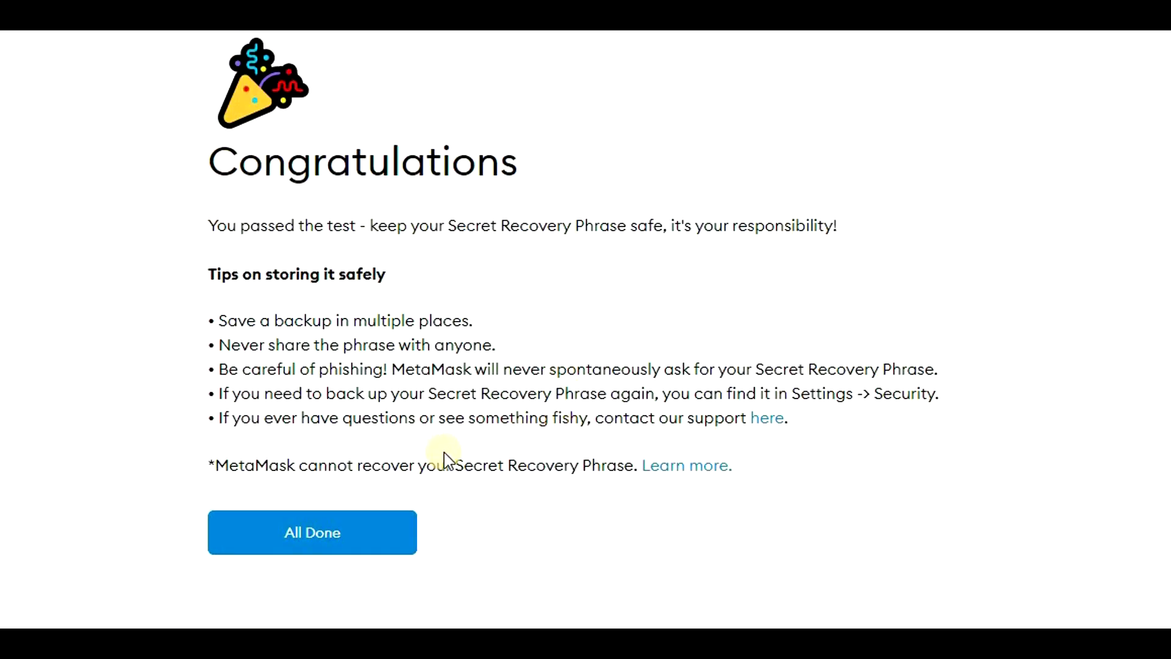
- Finish the wallet setup, skim the What's new notice and dismiss it
left_click(303, 535)
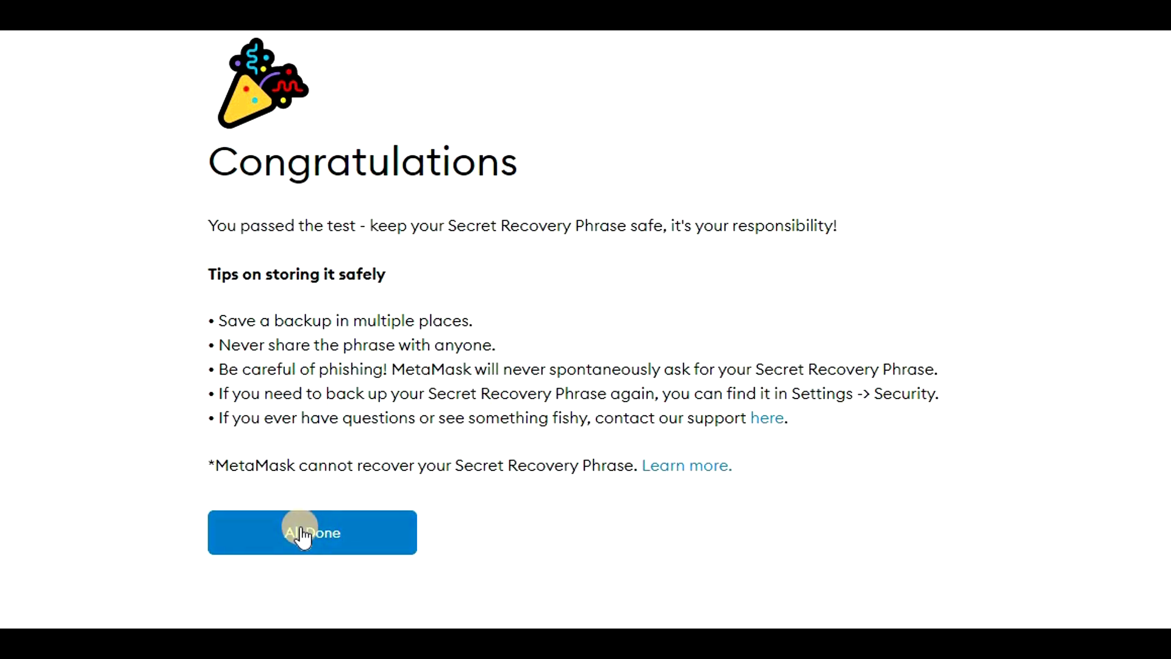
left_click(345, 536)
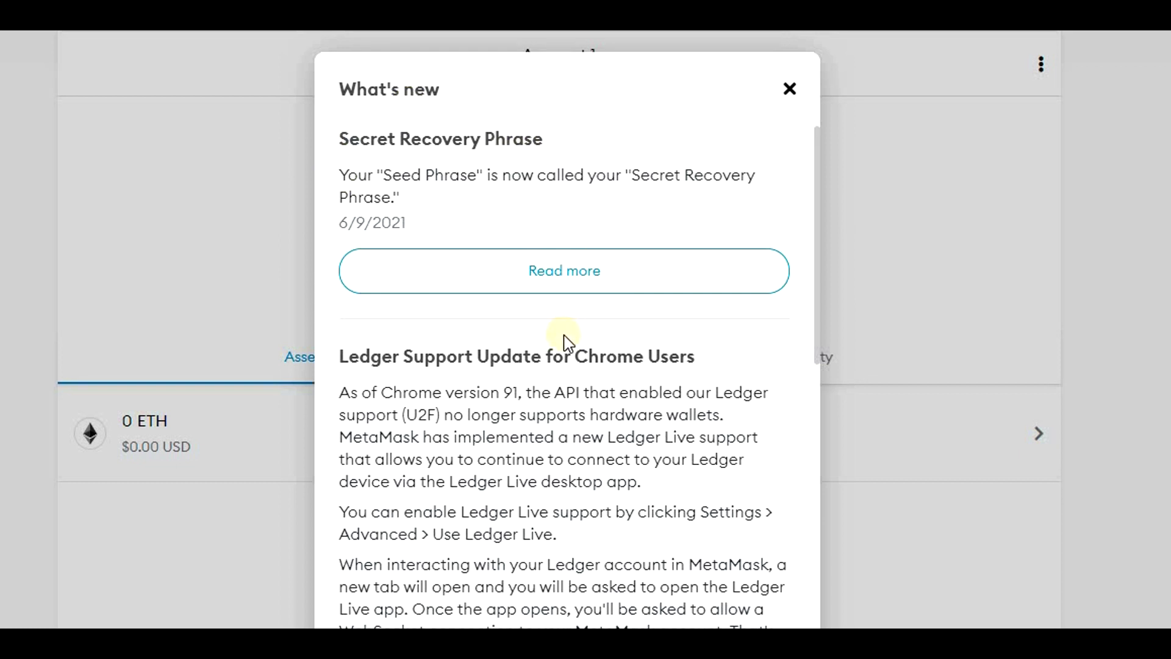
scroll(562, 340, "down", 5)
scroll(561, 340, "up", 5)
left_click(789, 89)
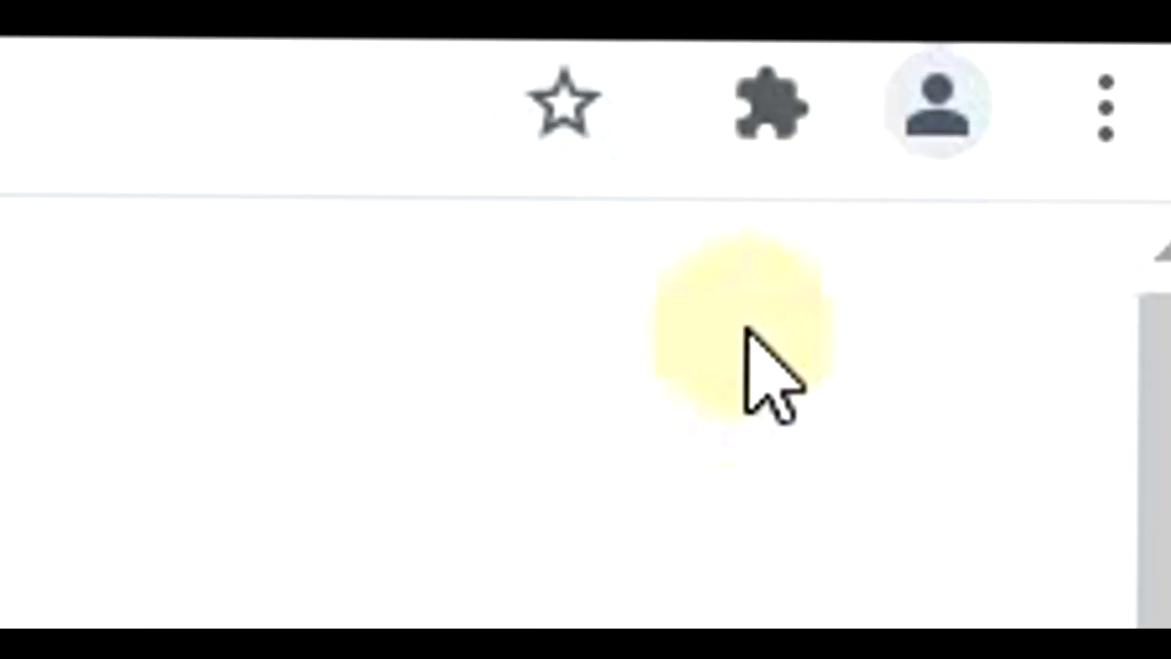
- Pin the MetaMask extension in Chrome, open the wallet from it and dismiss the What's new notice
left_click(783, 127)
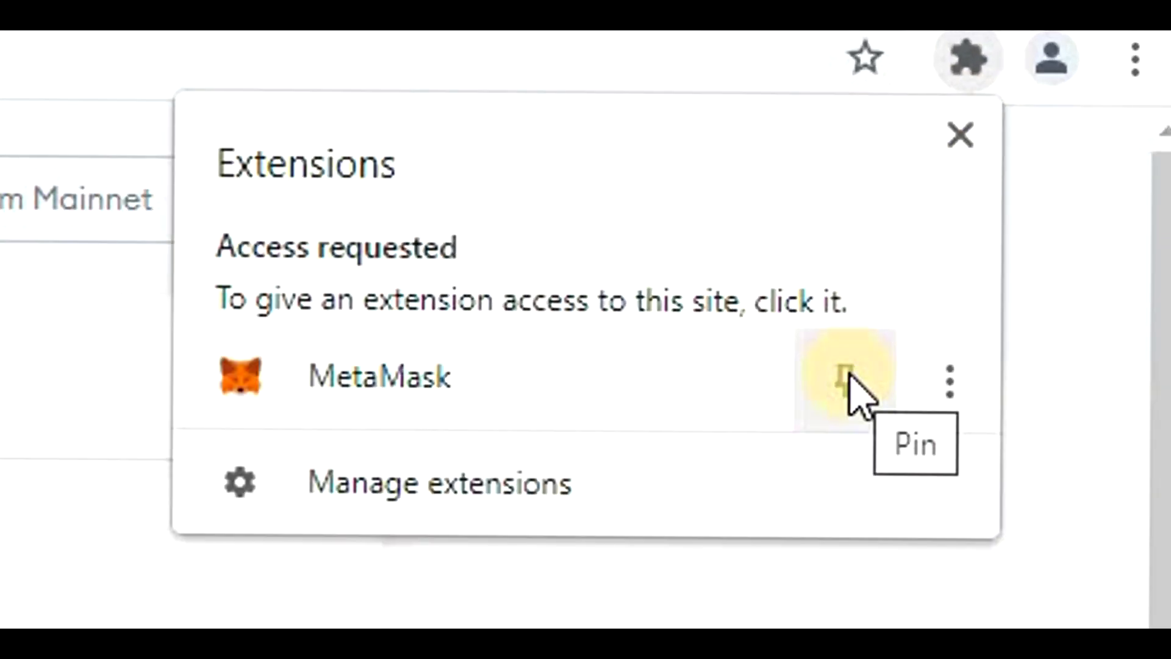
left_click(845, 377)
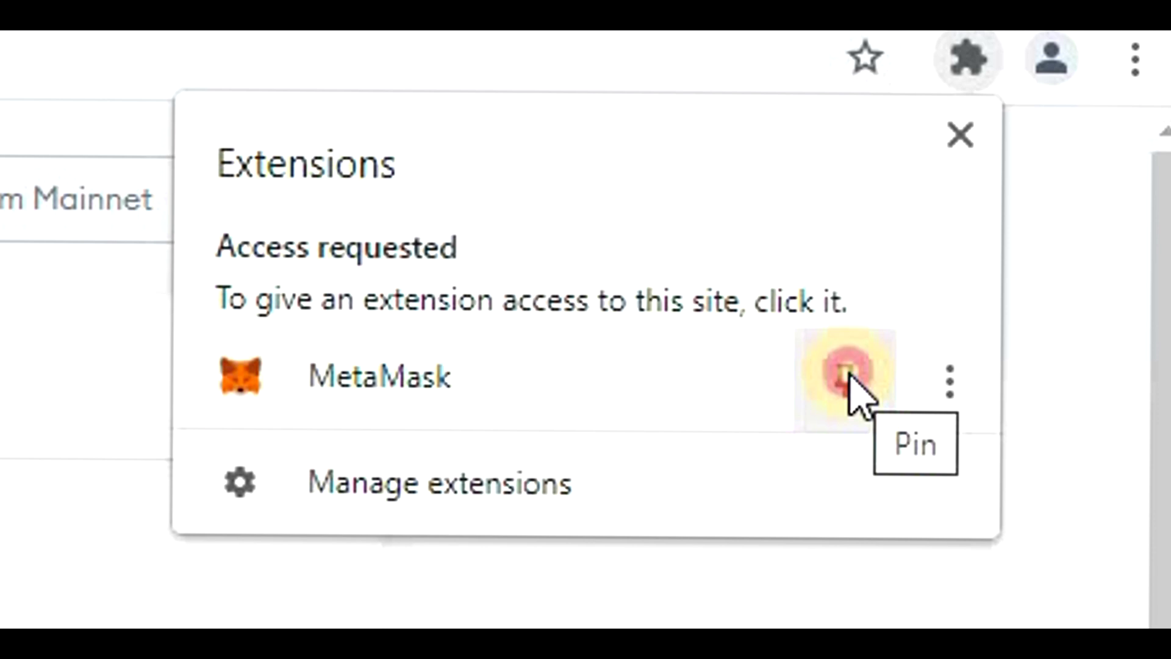
left_click(1049, 229)
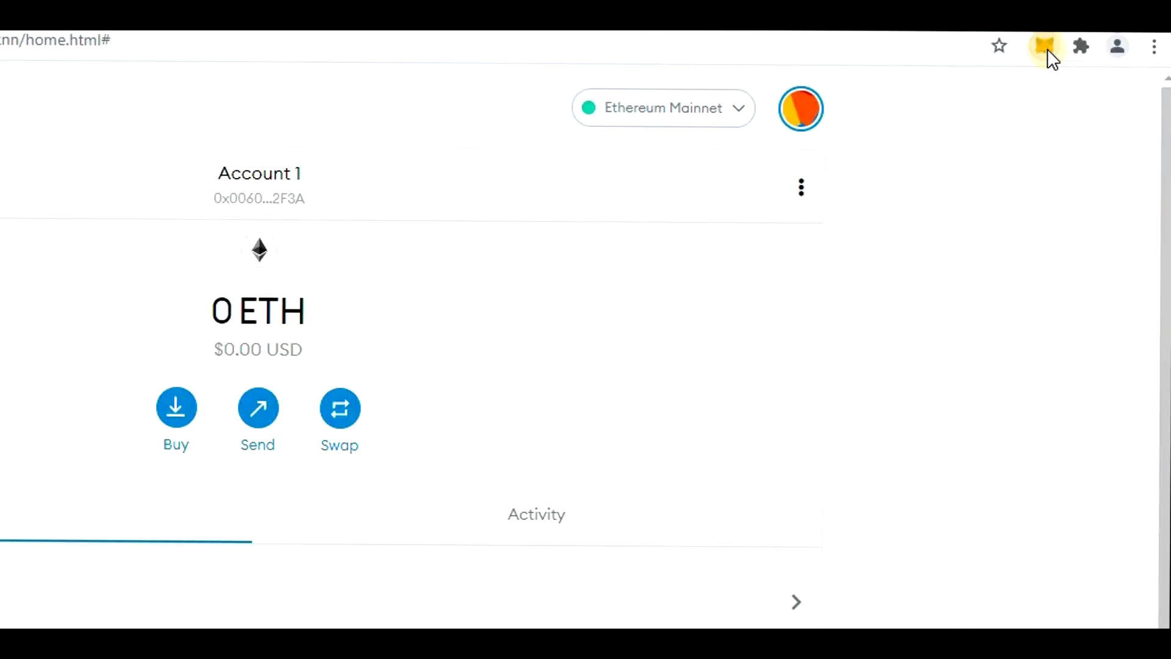
left_click(1045, 49)
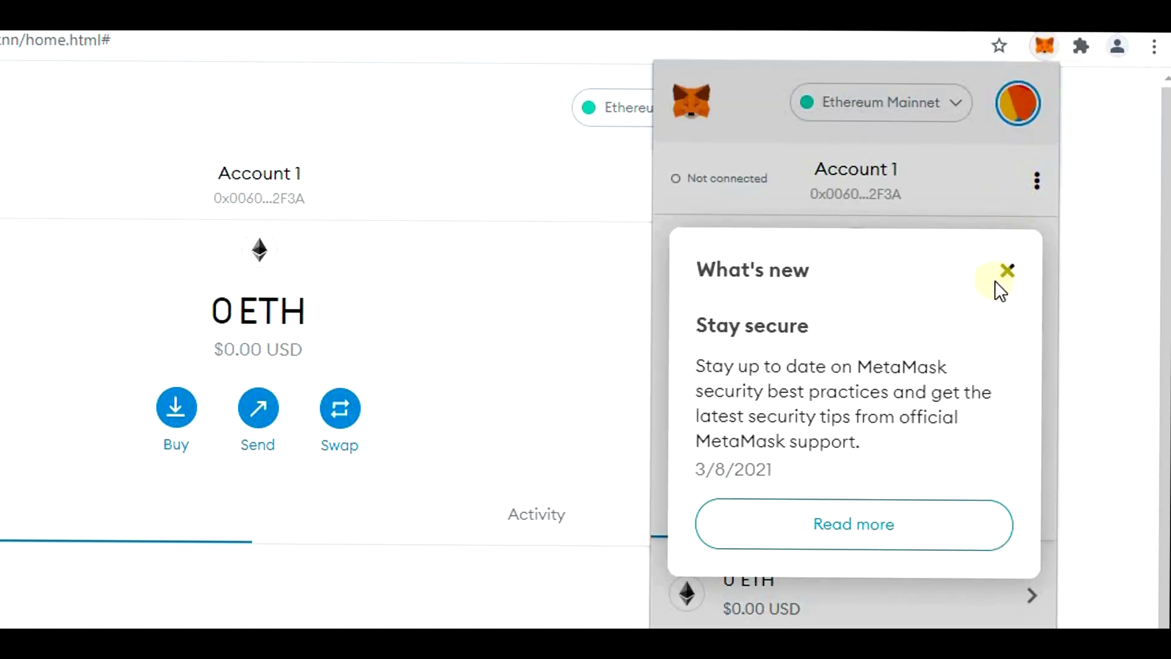
left_click(1006, 270)
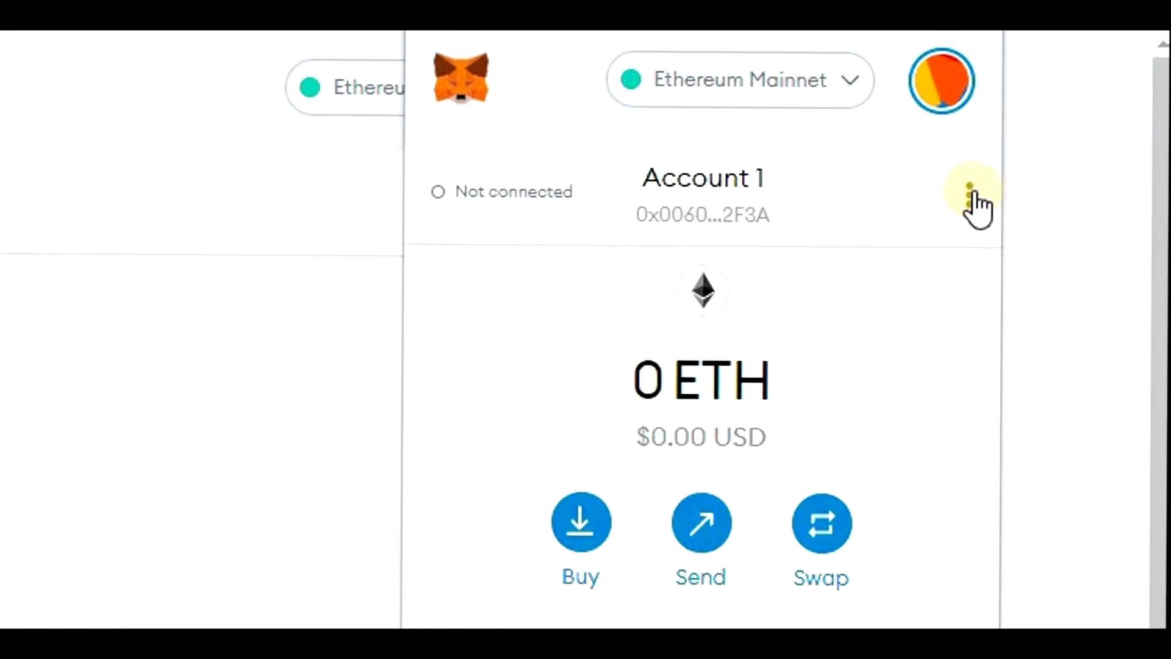
- View the options of Account 1 and the details of its ETH asset, and return to the account overview
left_click(971, 196)
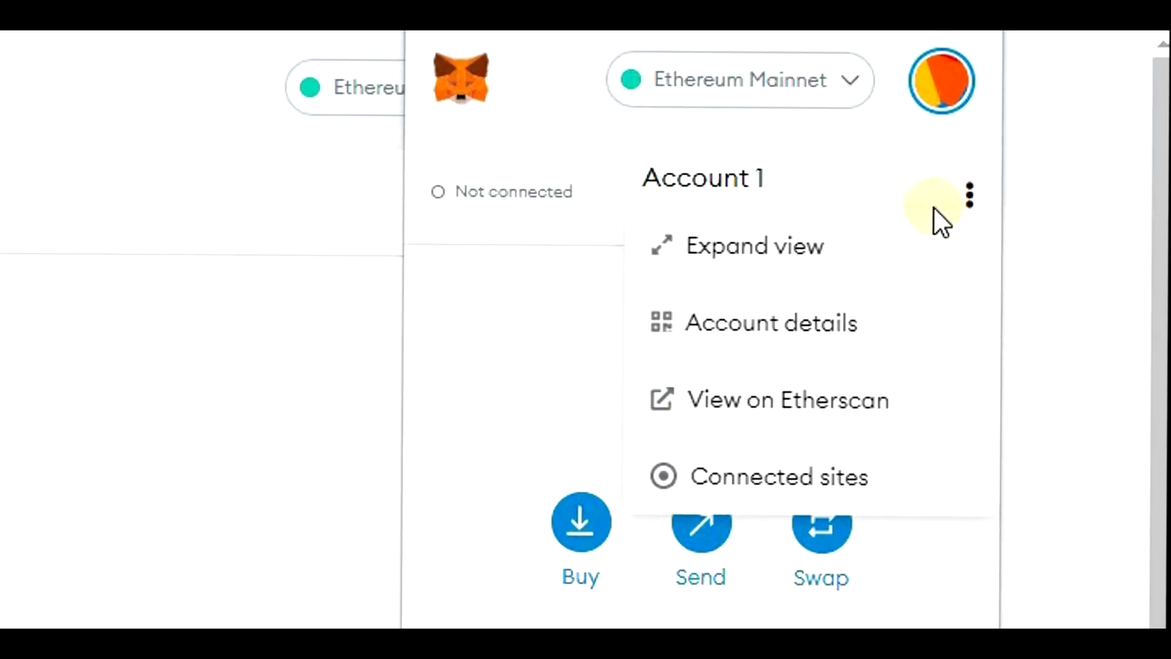
left_click(901, 243)
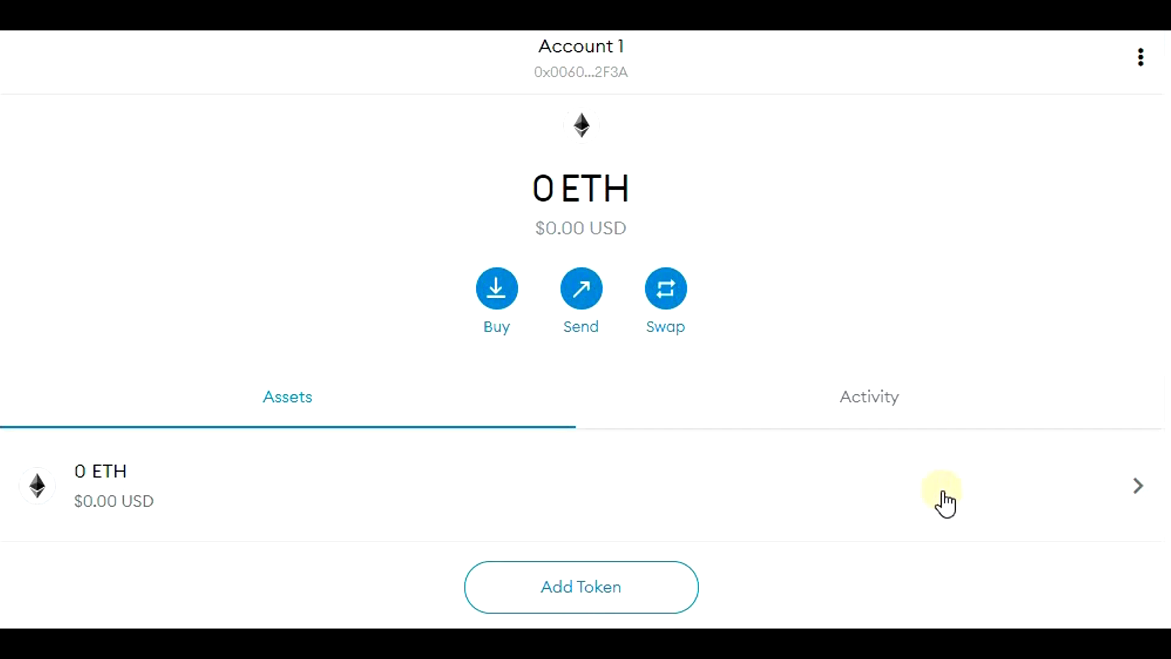
left_click(942, 492)
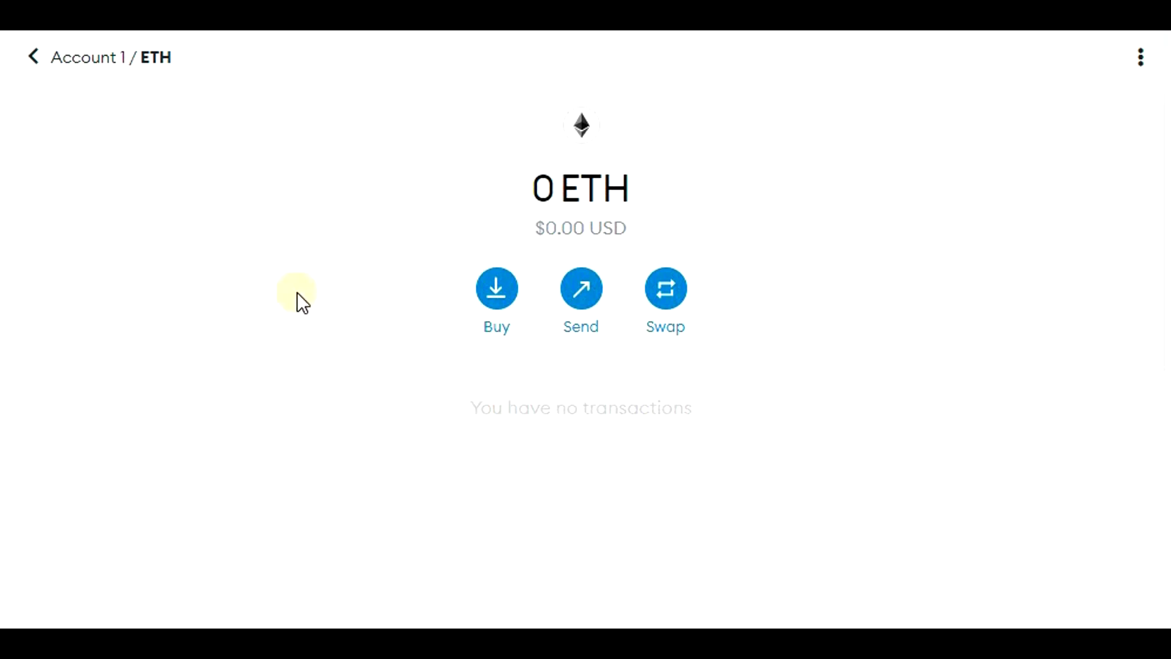
left_click(116, 60)
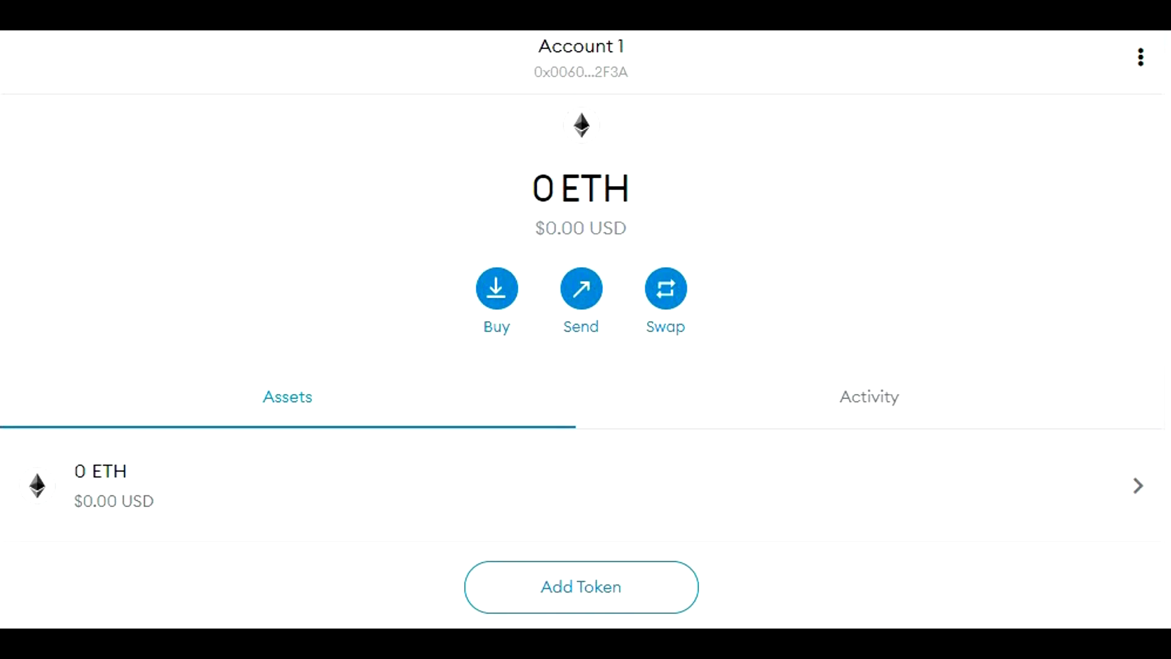
- Start adding a token and browse the token search with the letters A, P and R
left_click(610, 596)
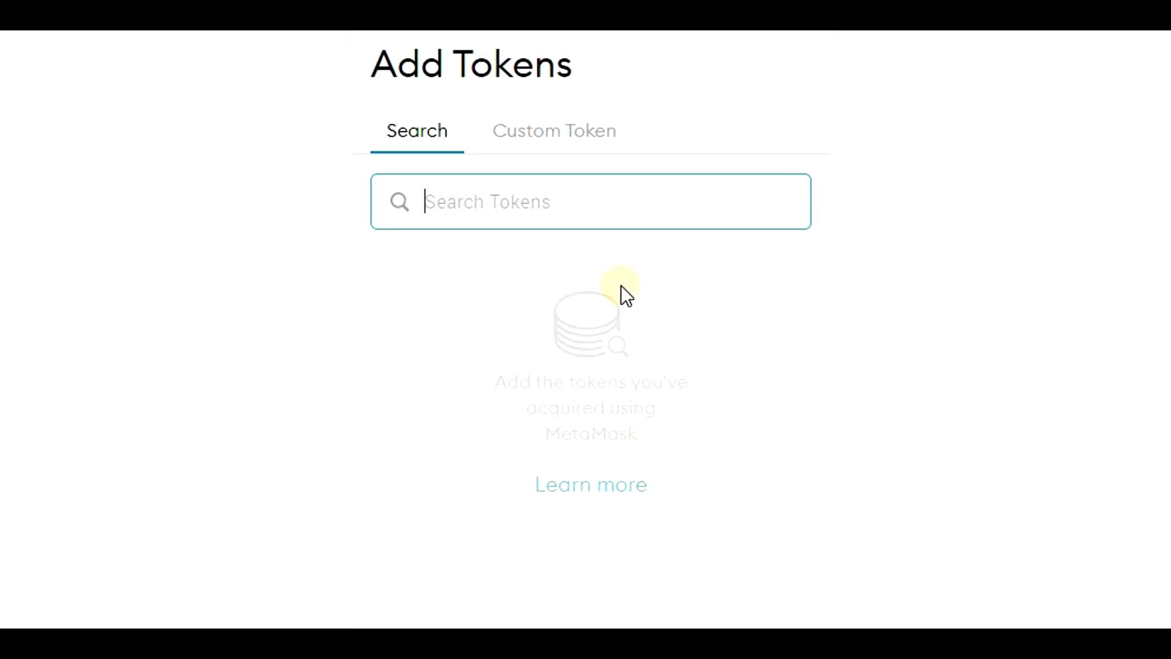
left_click(614, 209)
type("A")
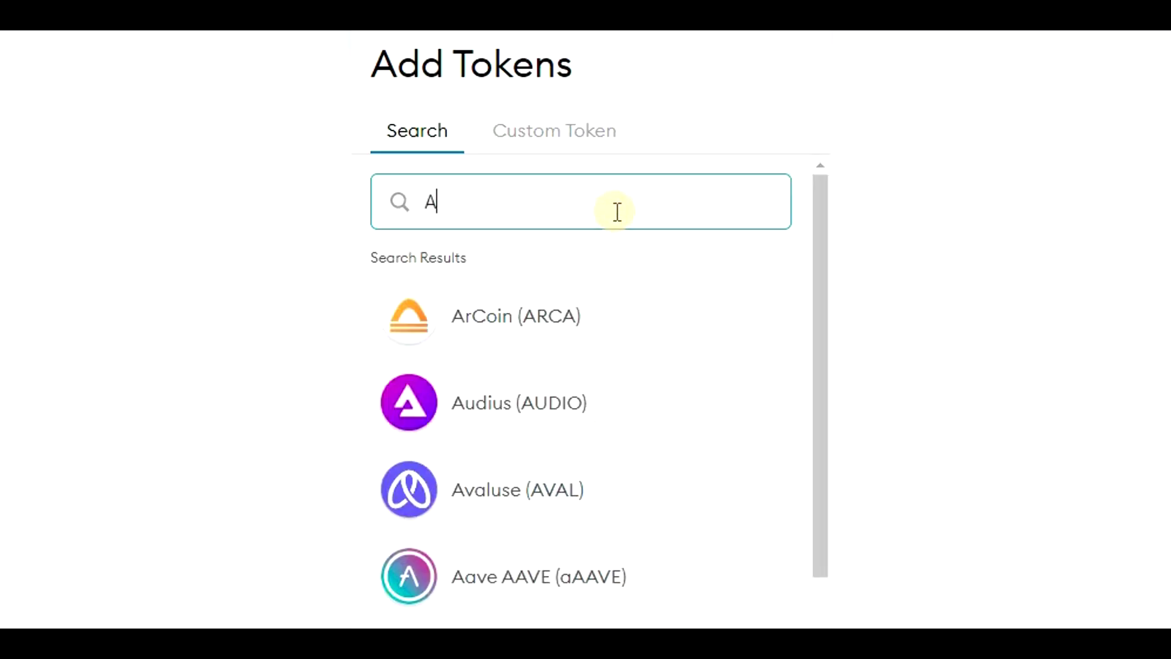
key("BackSpace")
type("P")
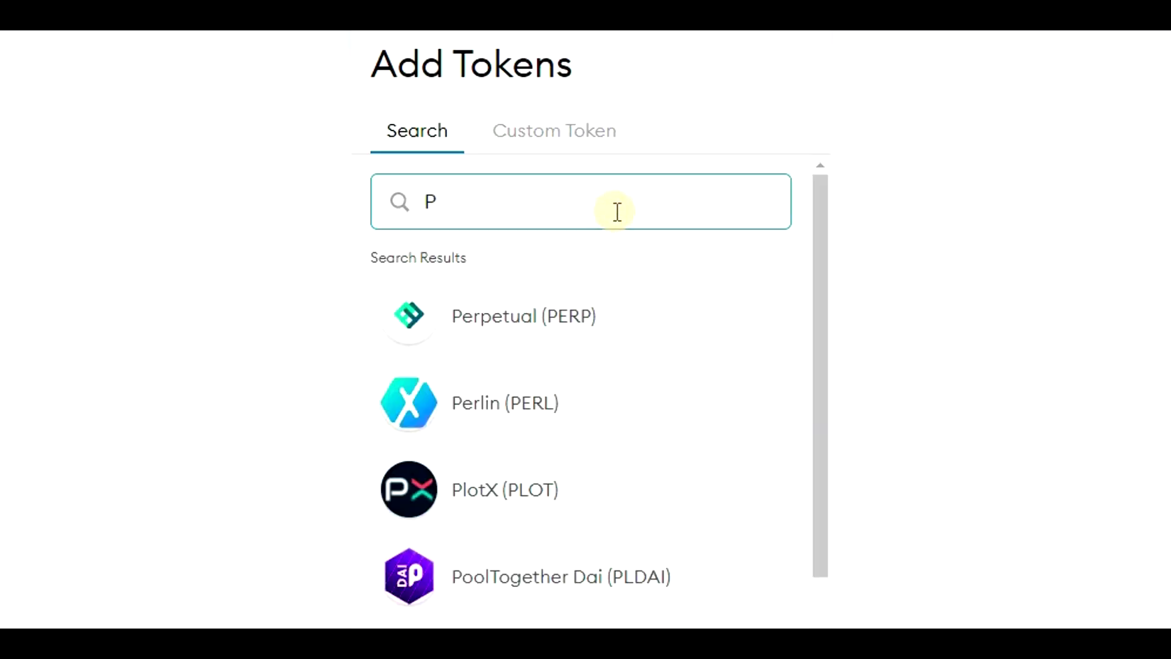
key("BackSpace")
type("R")
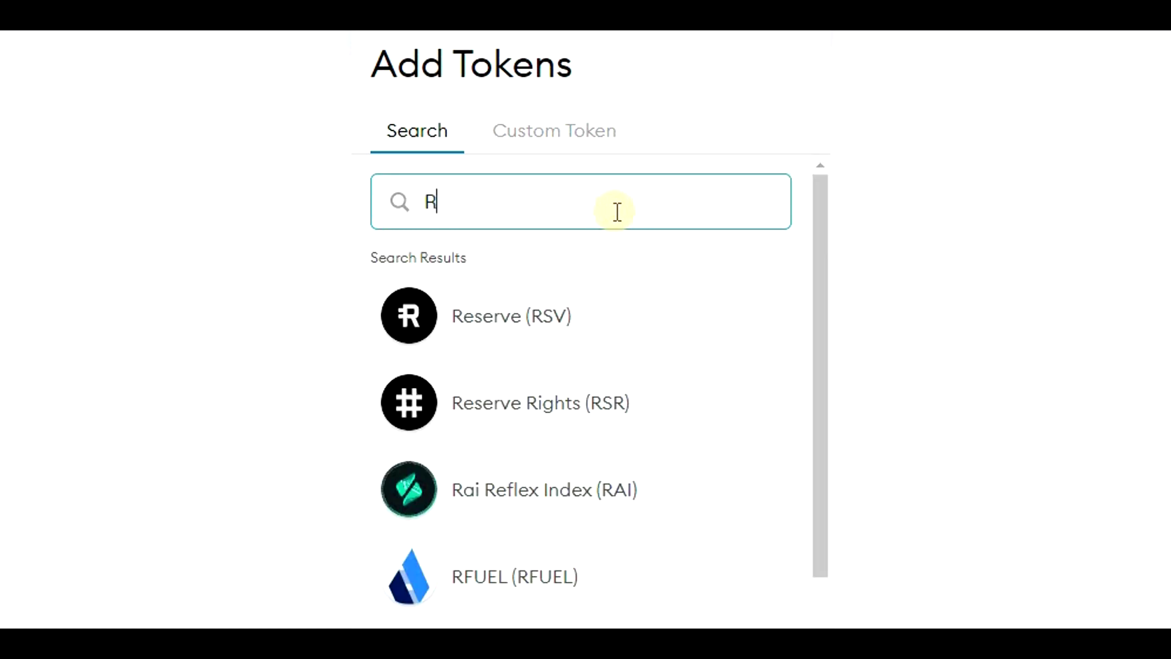
key("BackSpace")
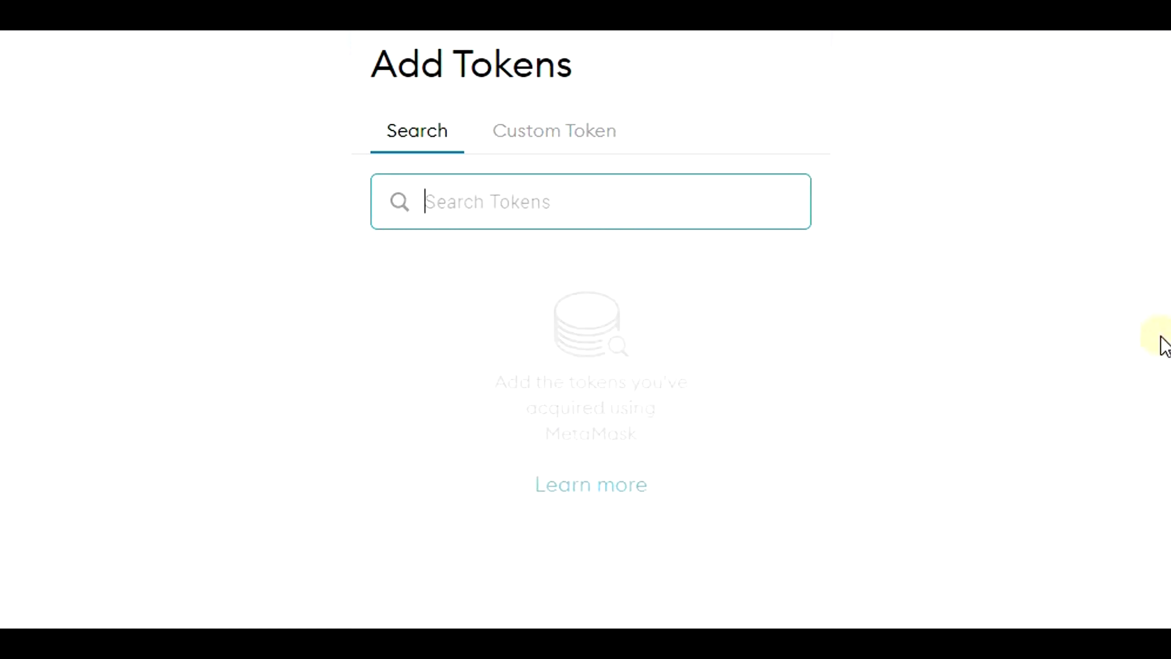
- Search the available tokens for Shiba Inu and clear the search text
type("S")
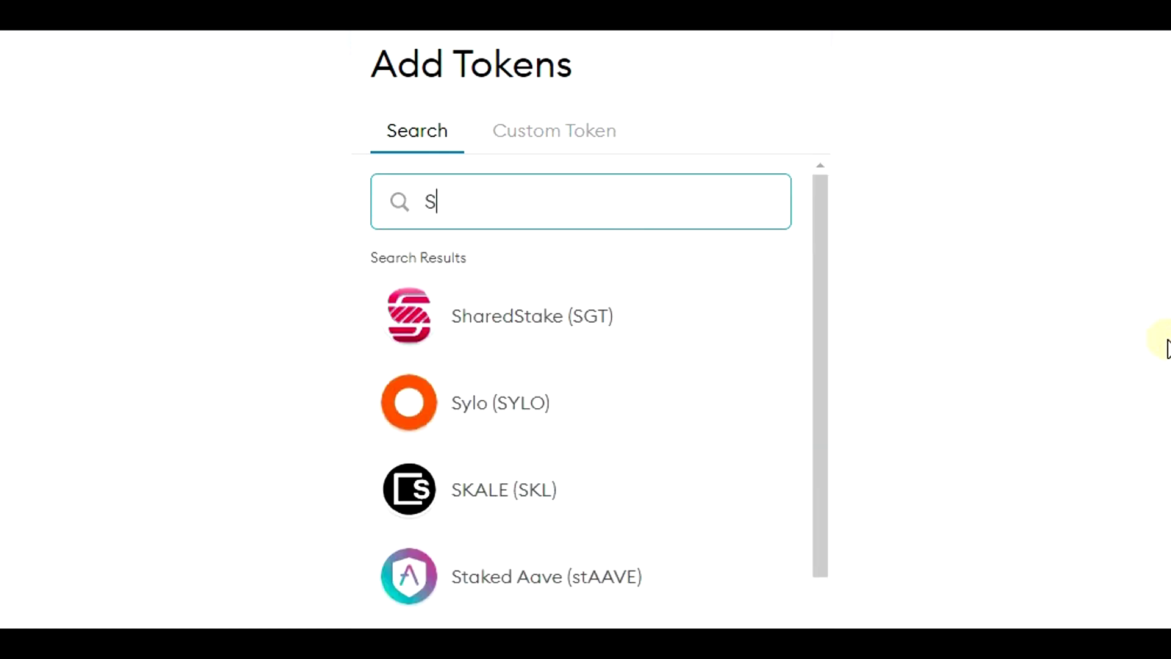
type("hiba Inu")
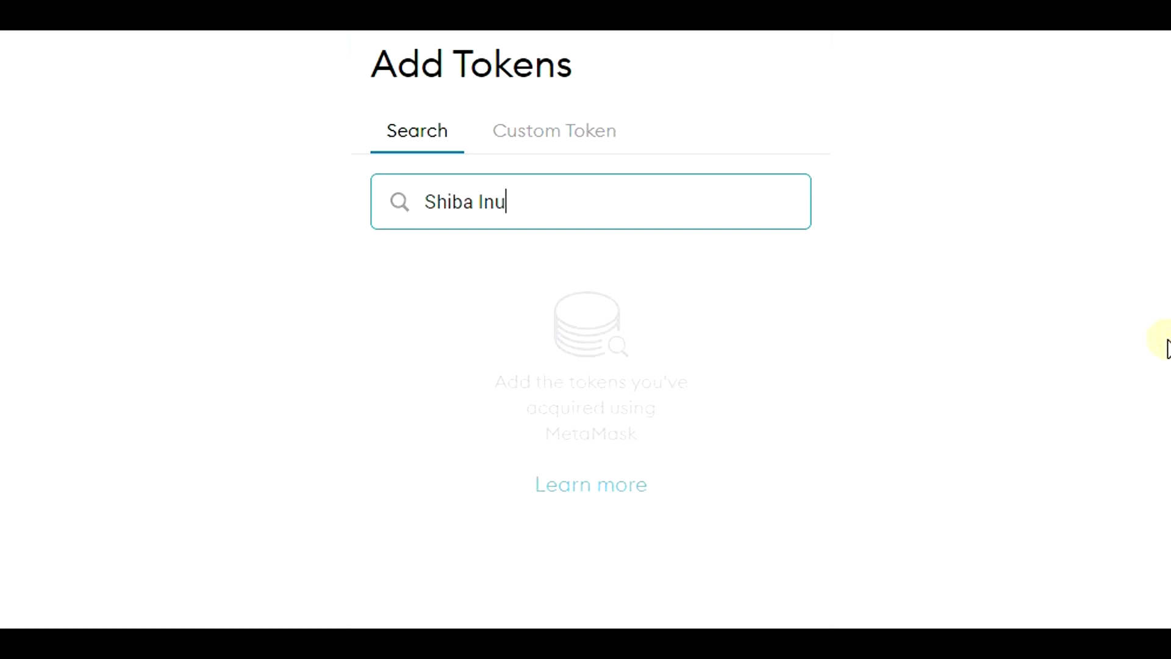
key("BackSpace")
key("BackSpace")
key("BackSpace")
key("BackSpace")
key("BackSpace")
key("BackSpace")
key("BackSpace")
key("BackSpace")
key("BackSpace")
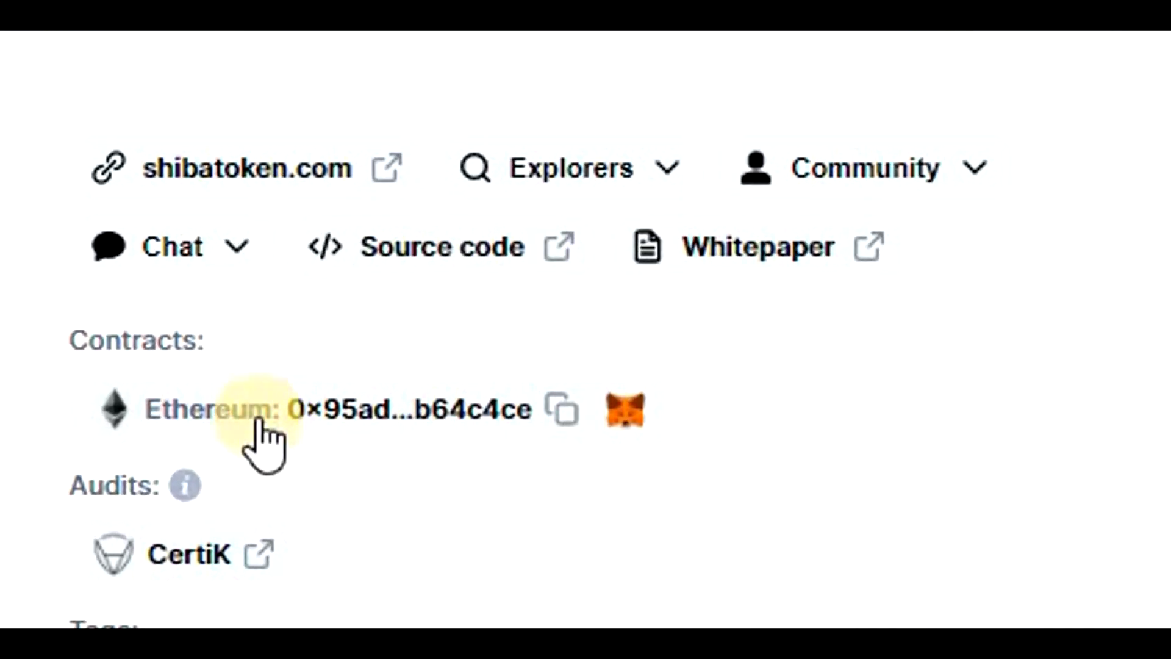
- Fill in a custom token with the Ethereum contract address copied from the SHIBA INU page, and cancel adding it
left_click(561, 408)
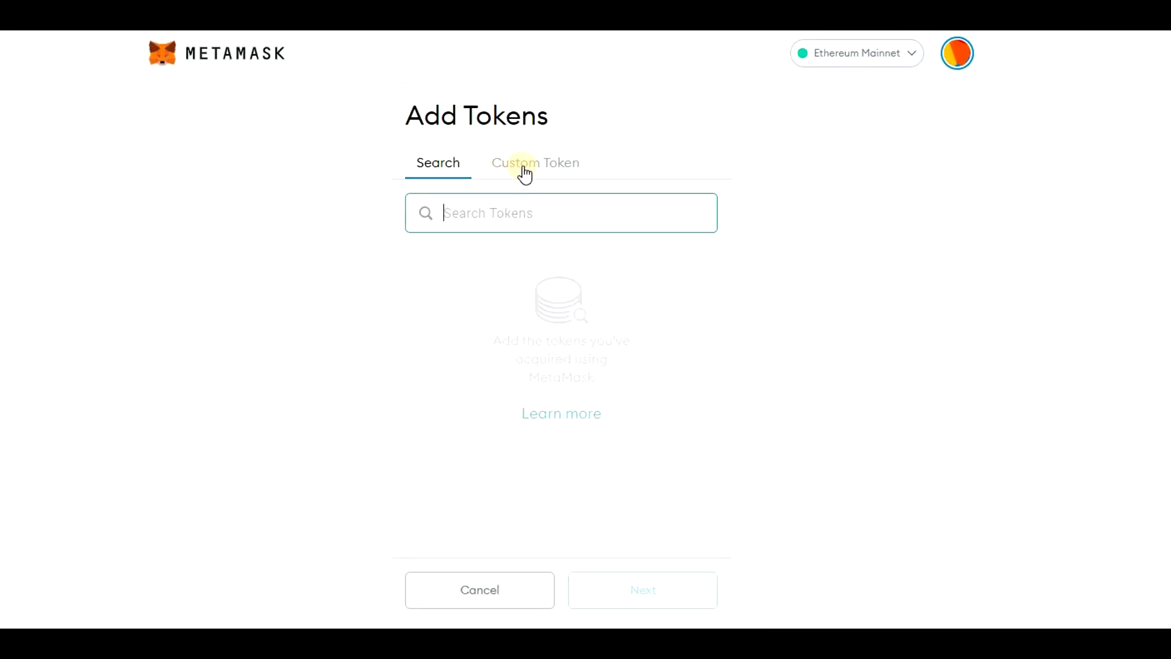
left_click(525, 175)
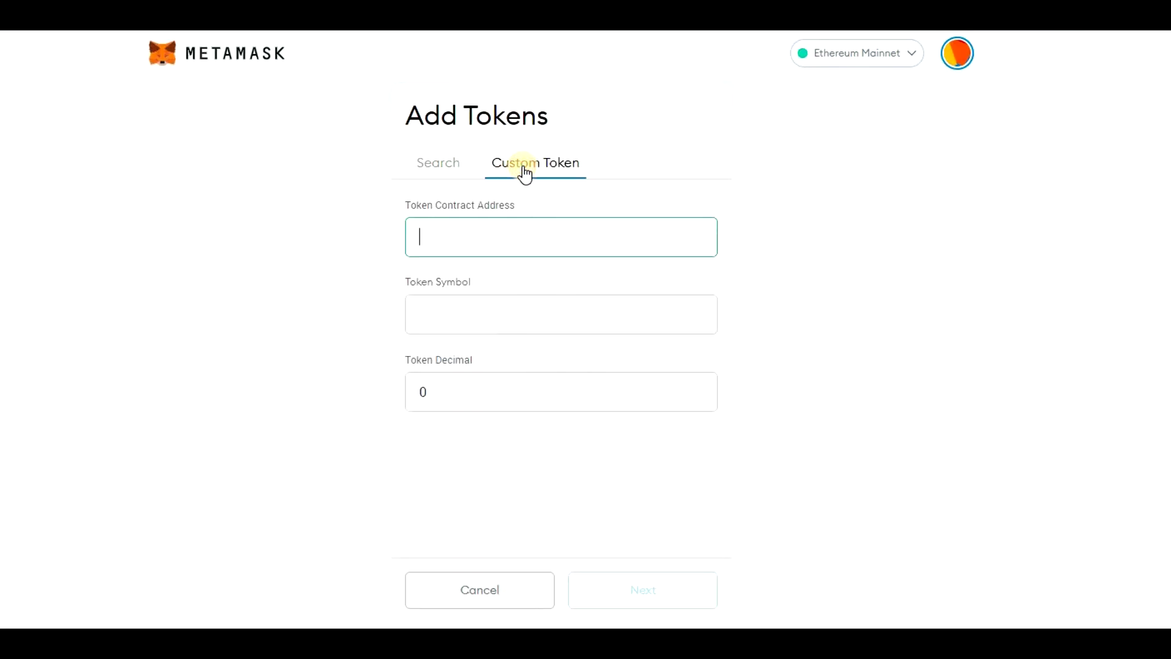
left_click(510, 231)
key("ctrl+v")
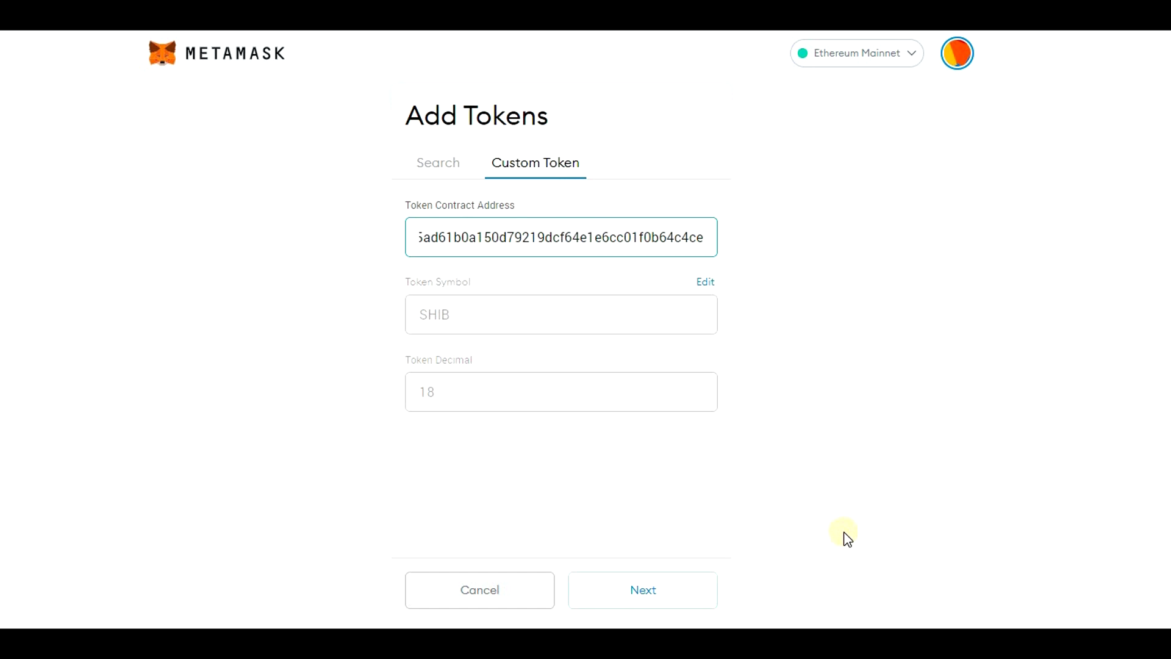
left_click(461, 590)
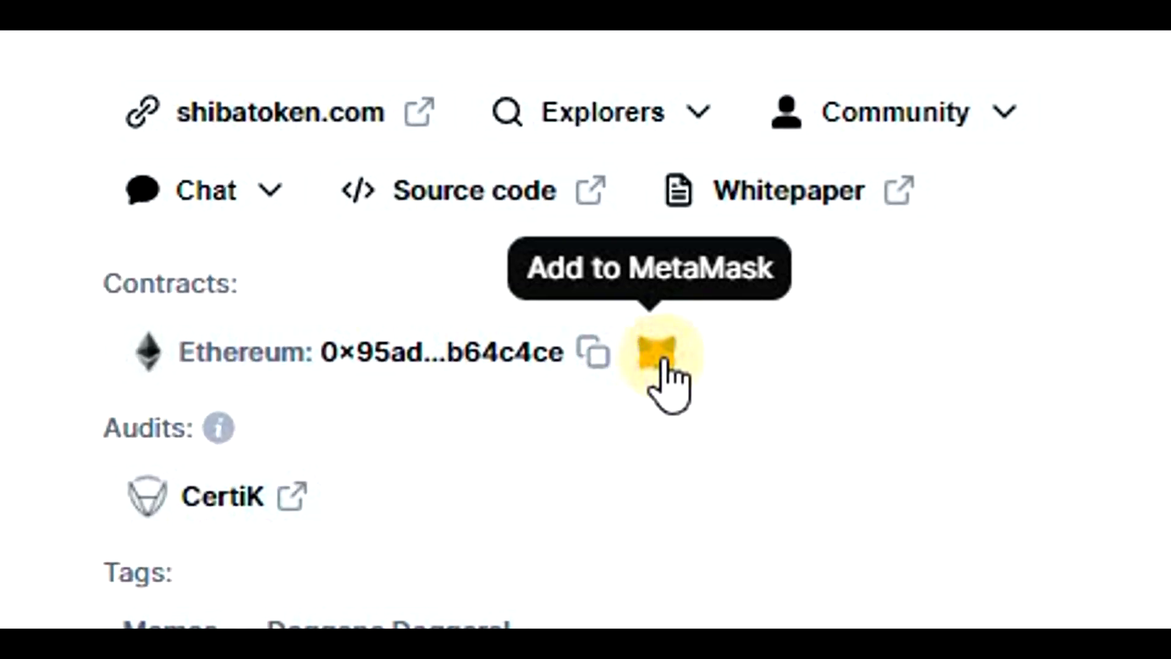
- Add the SHIB token to MetaMask directly from the SHIBA INU page and approve the suggested token
left_click(660, 361)
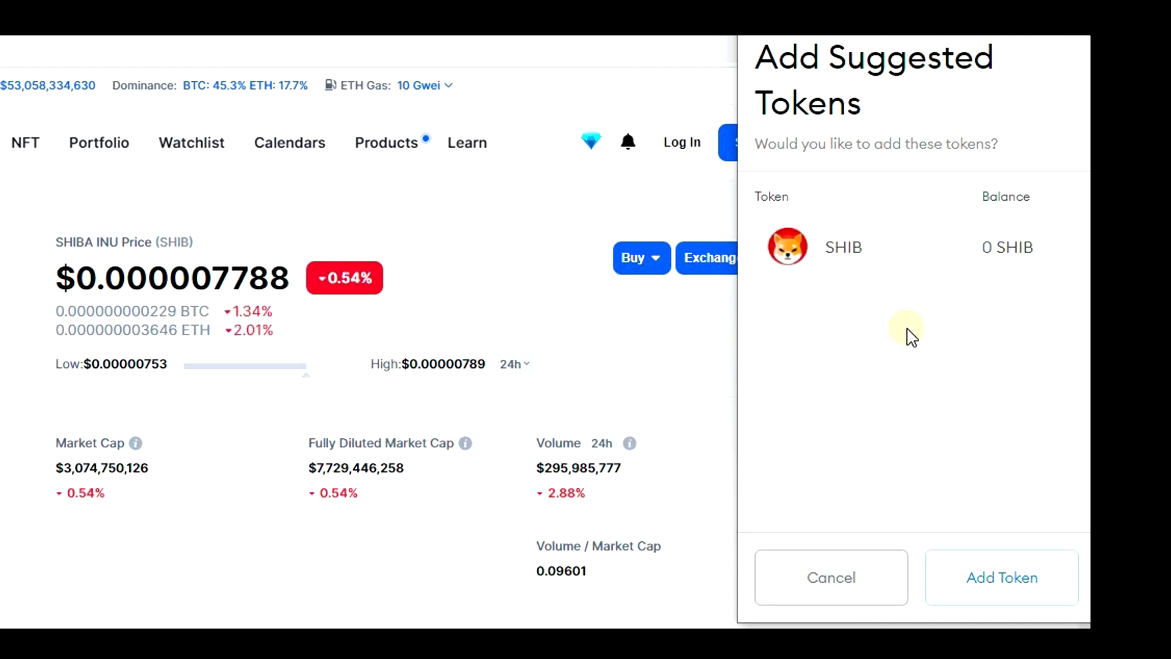
left_click(982, 595)
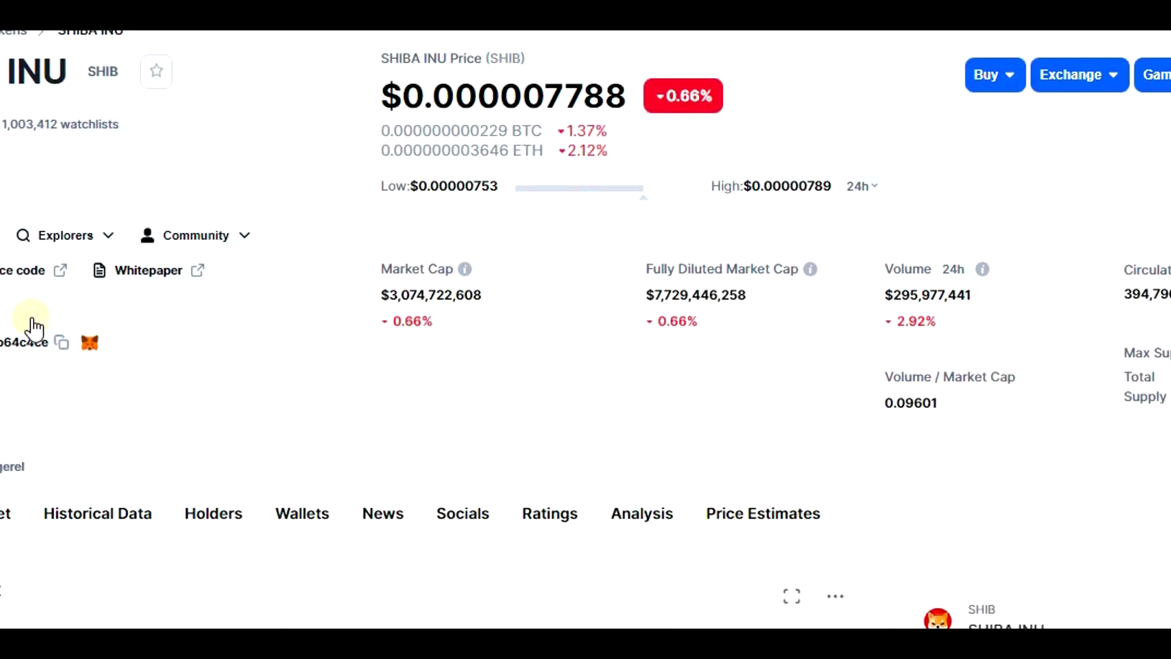
- Copy the SHIBA INU Ethereum contract address and view the token's community links
left_click(63, 232)
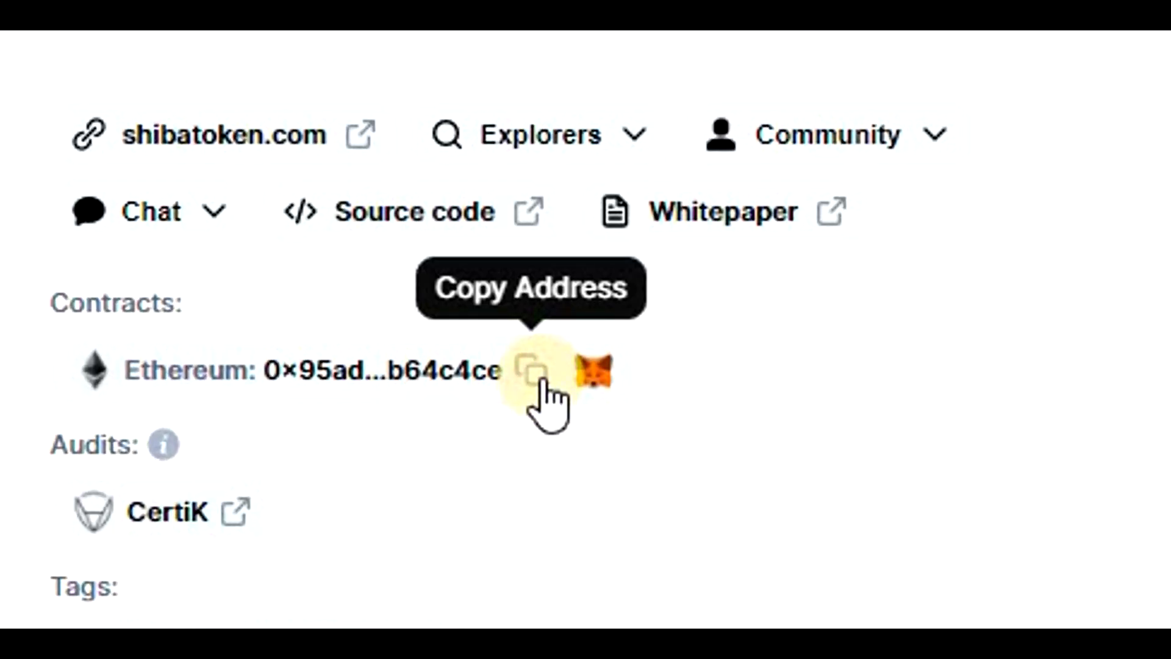
left_click(534, 370)
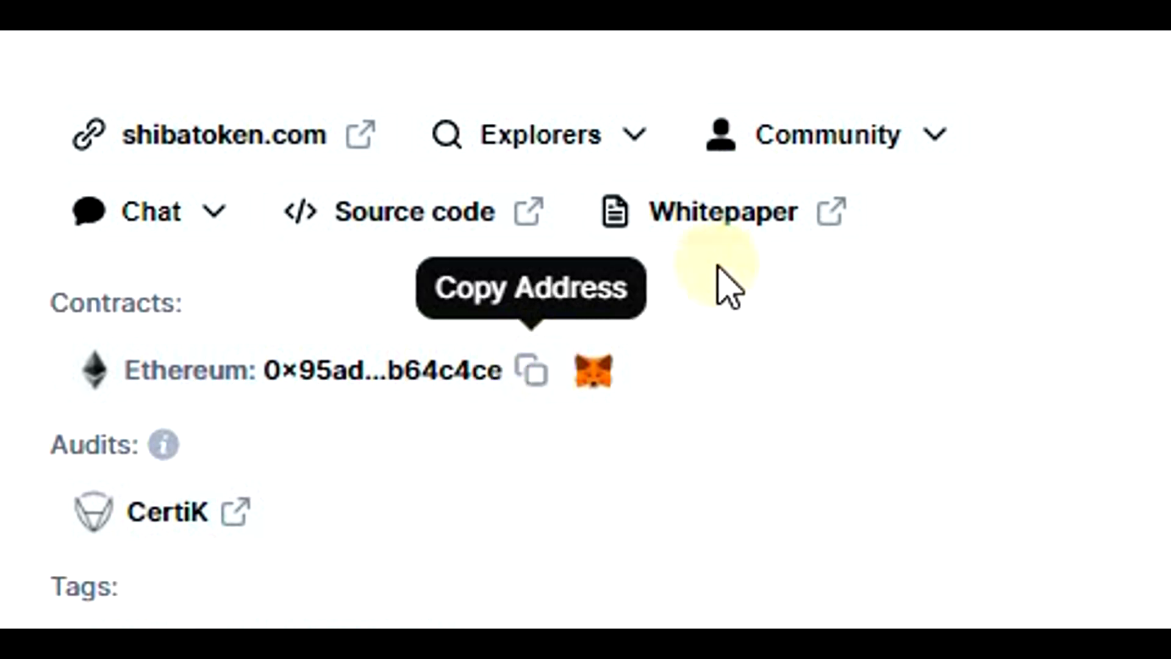
left_click(878, 134)
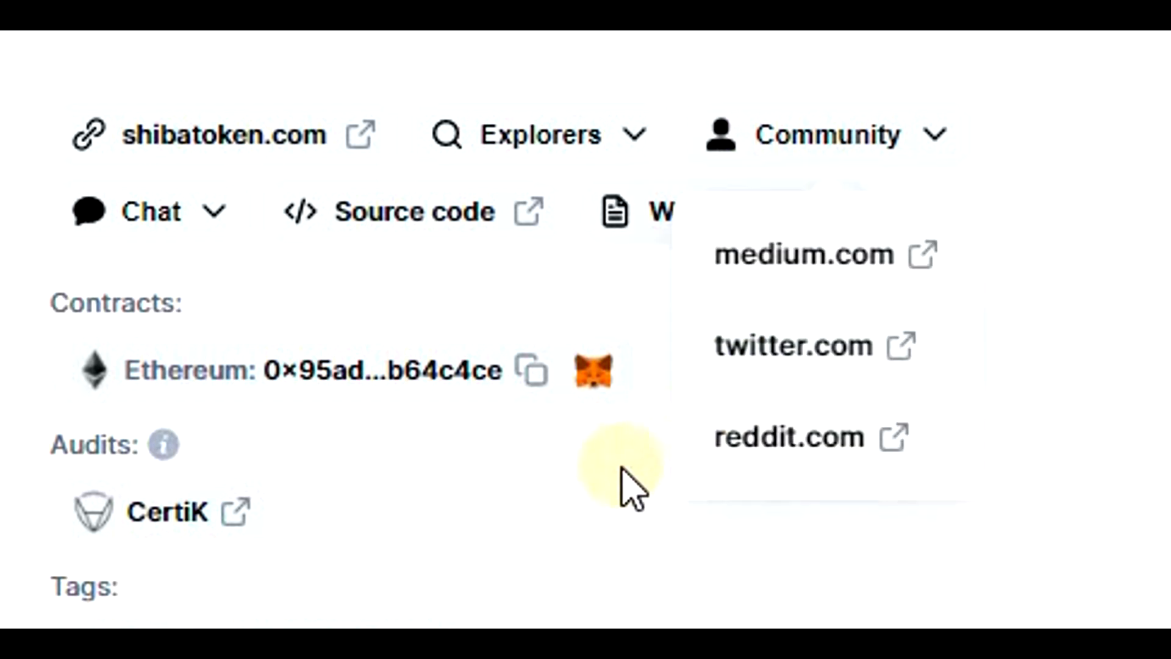
left_click(591, 380)
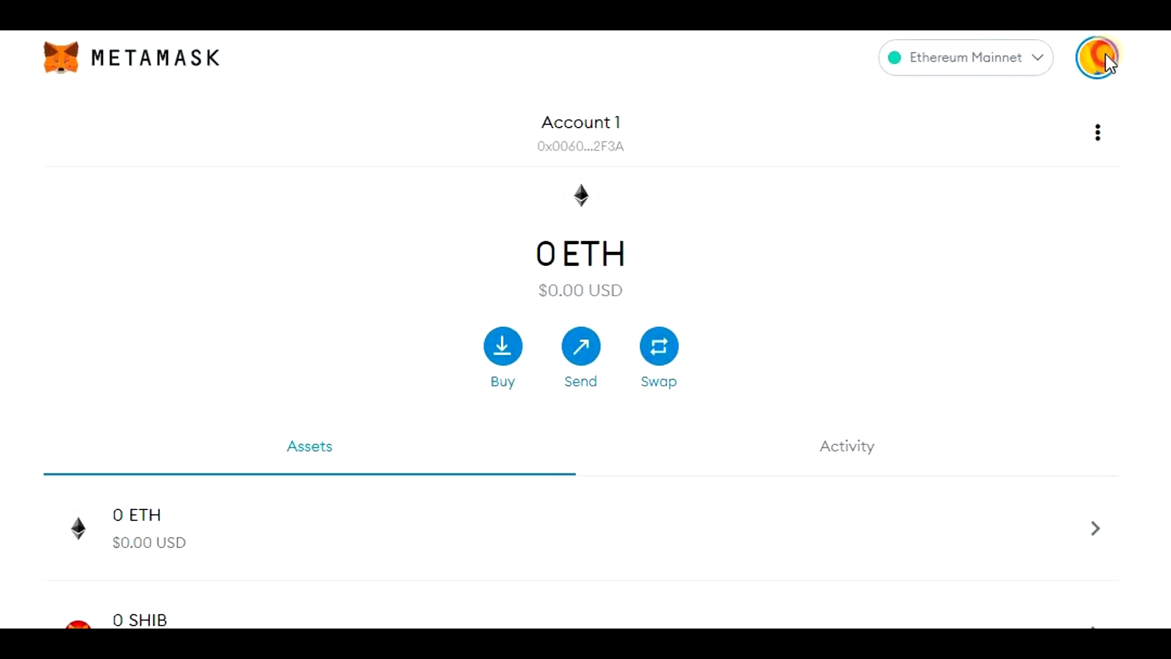
- Start a new custom network in the MetaMask network settings
left_click(1101, 58)
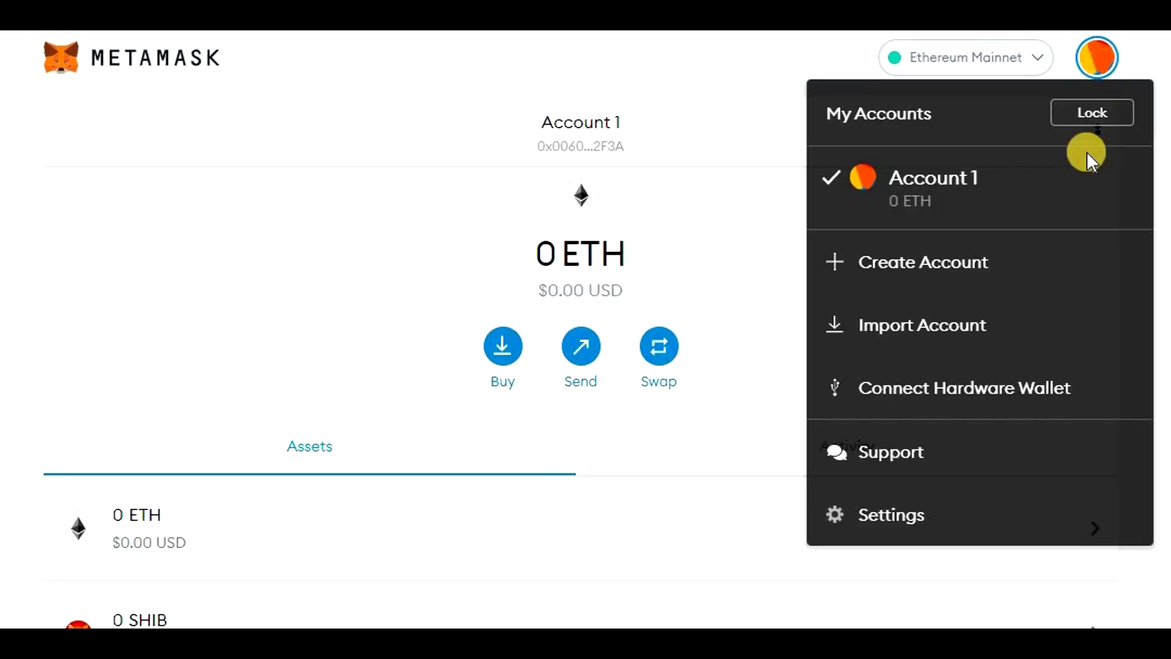
left_click(915, 507)
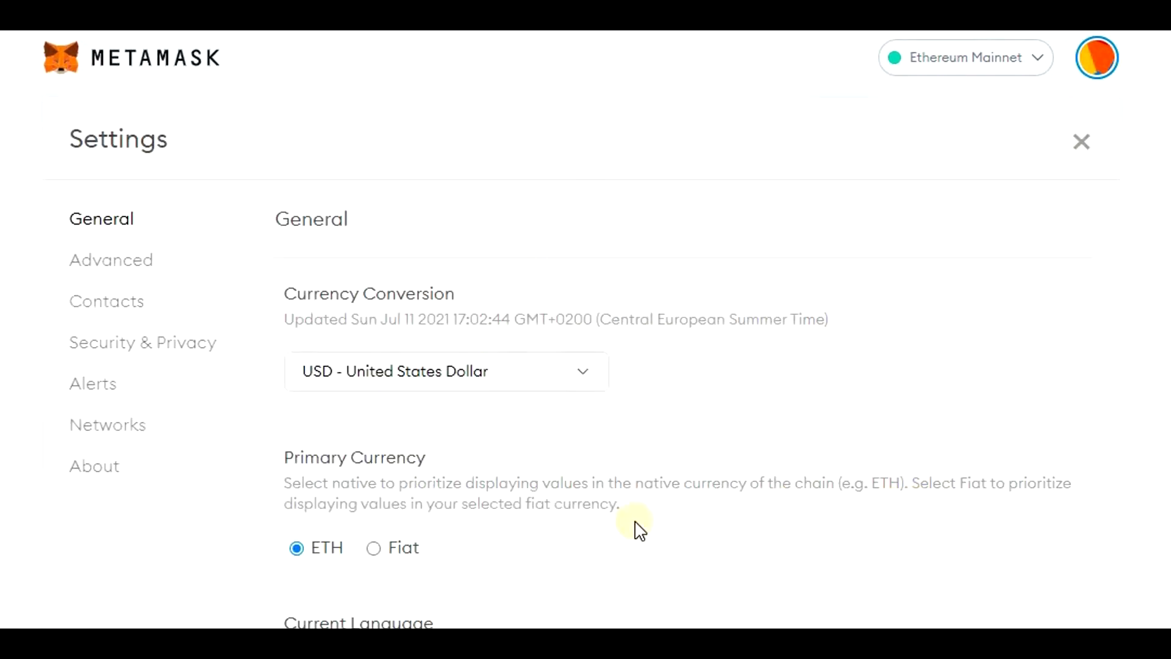
left_click(119, 430)
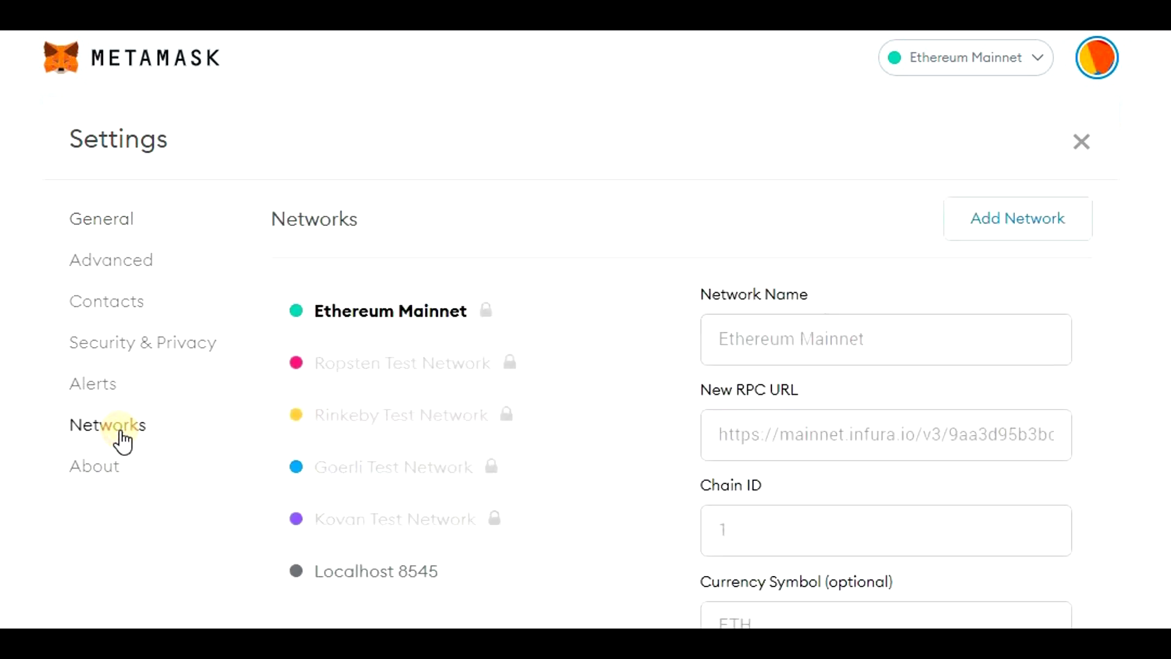
left_click(1009, 213)
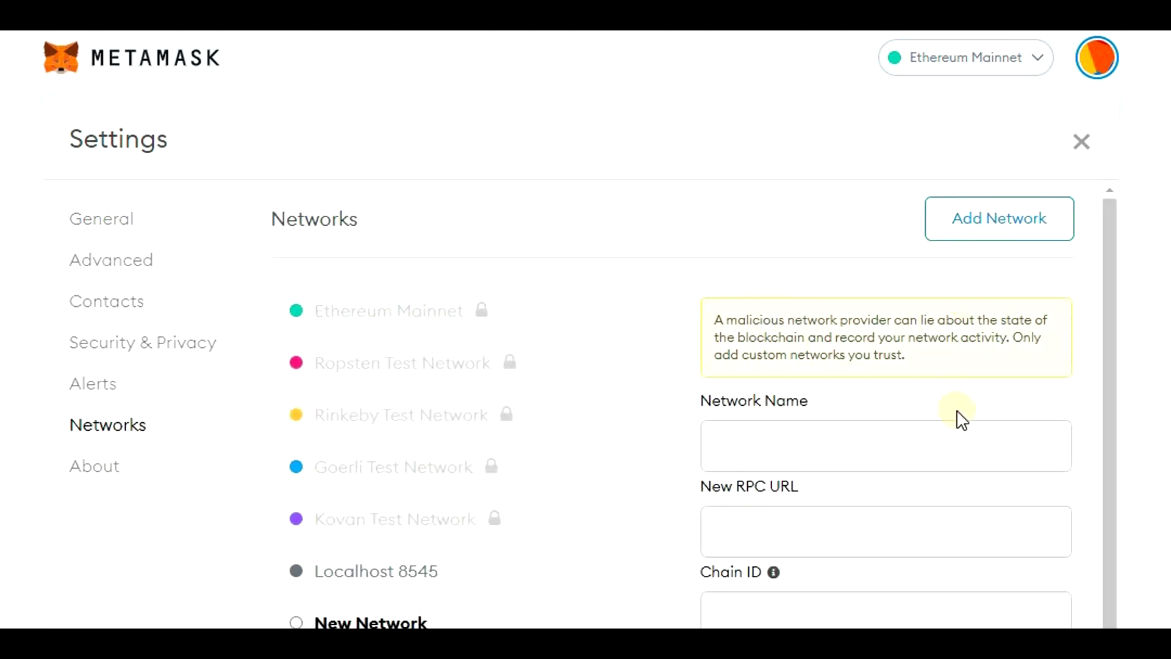
left_click(959, 457)
left_click(1035, 390)
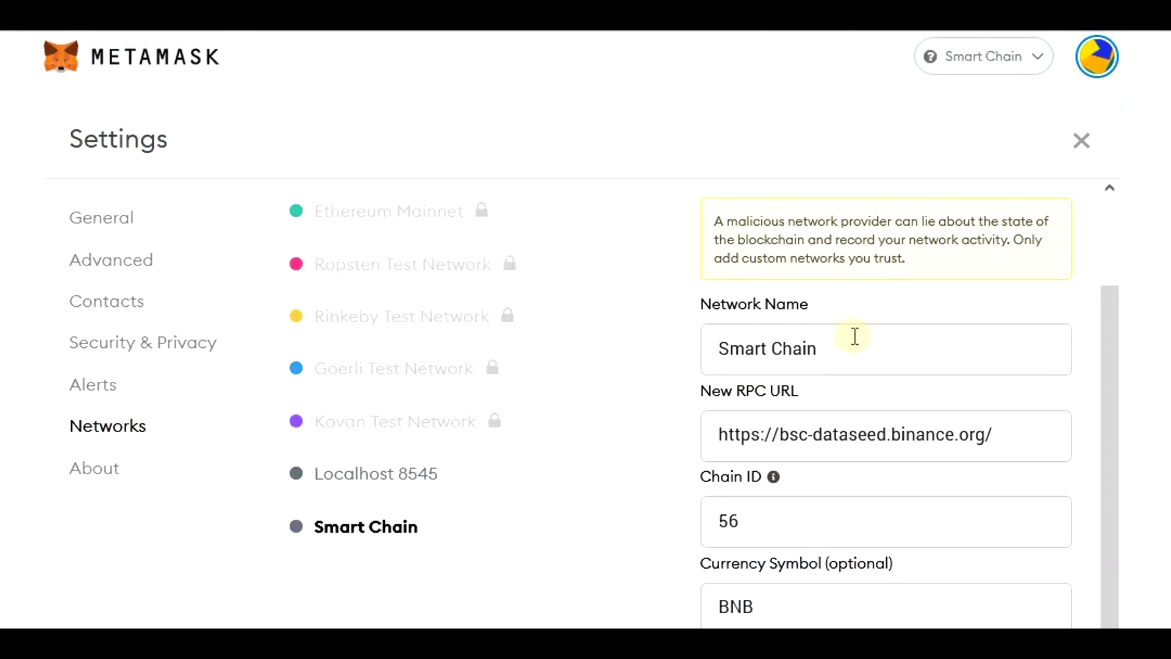
left_click_drag(834, 343, 695, 361)
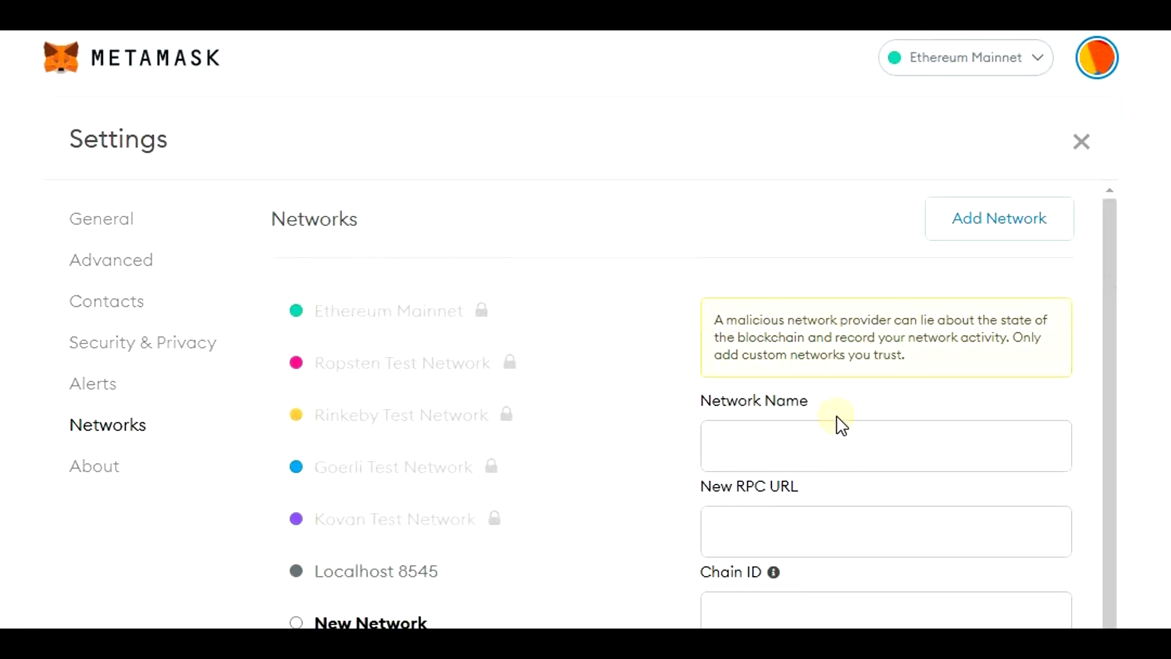
left_click(839, 432)
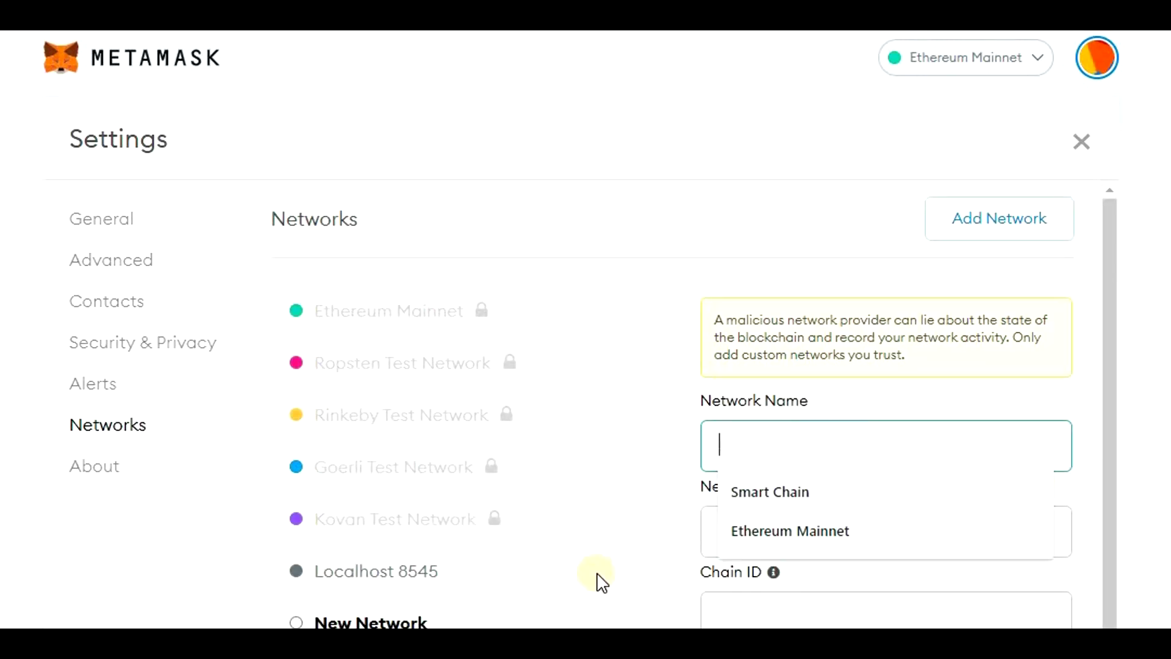
key("Down")
key("Return")
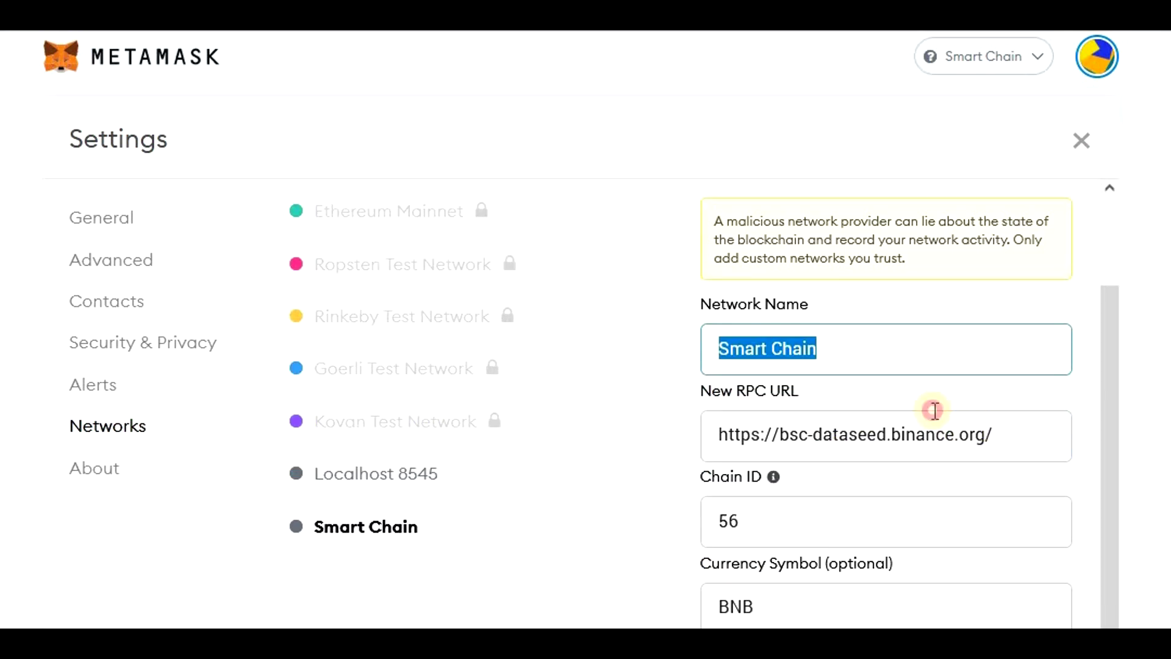
left_click_drag(933, 411, 701, 442)
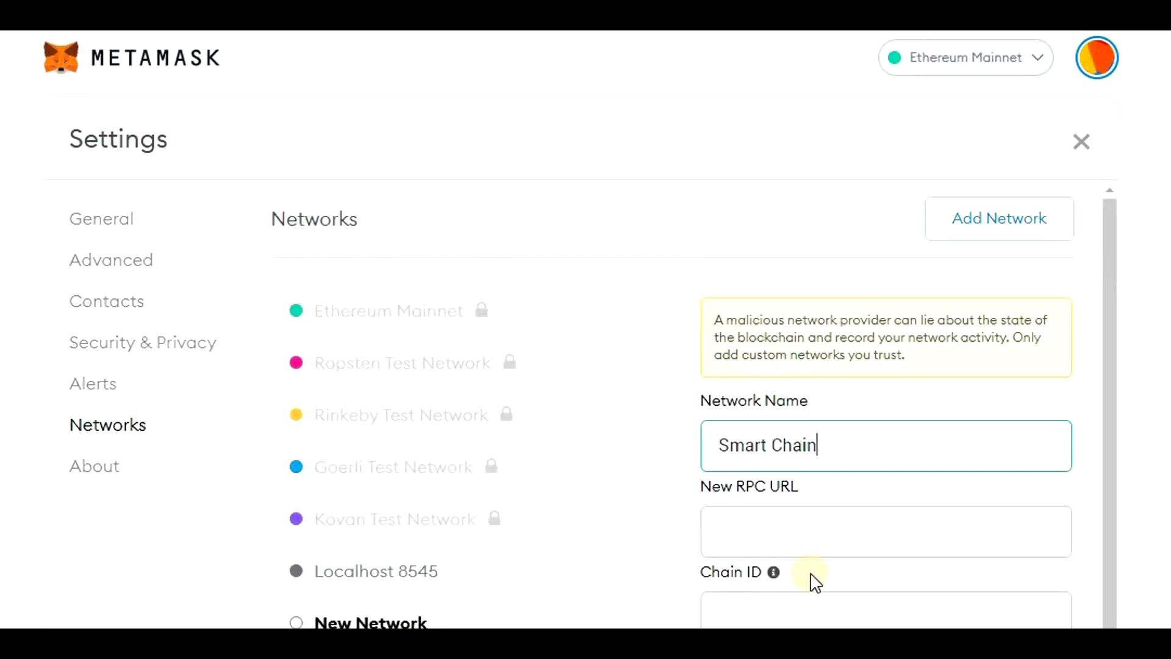
left_click(829, 520)
key("Down")
key("Return")
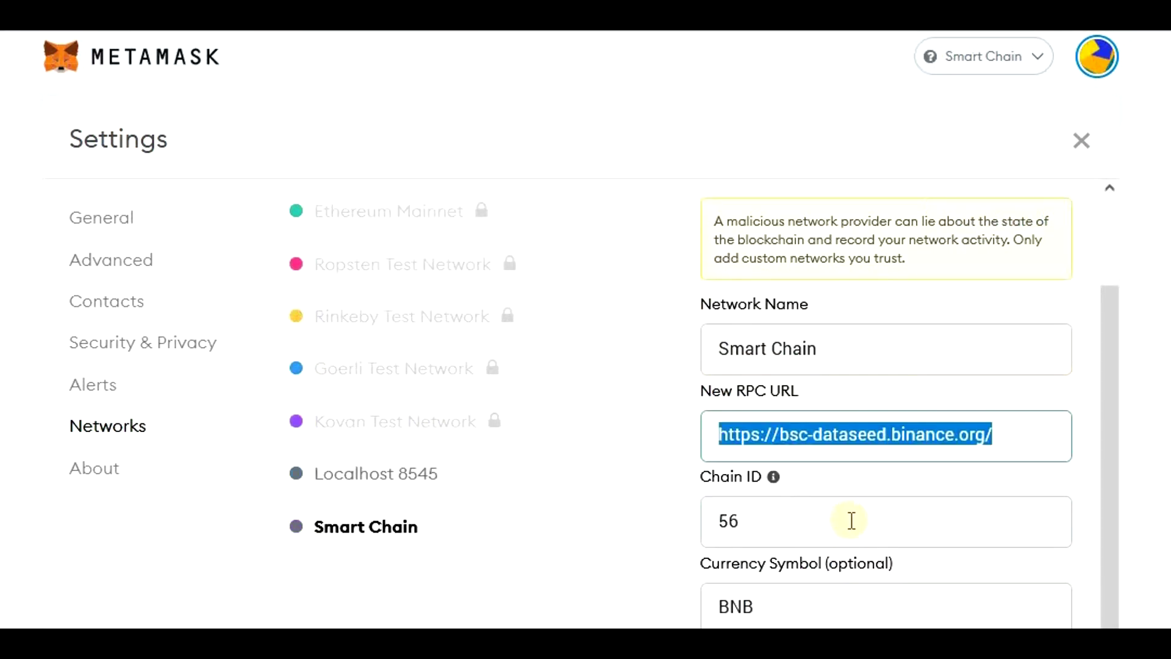
- Set the chain ID of the new Smart Chain network to 56
left_click(700, 517)
double_click(700, 512)
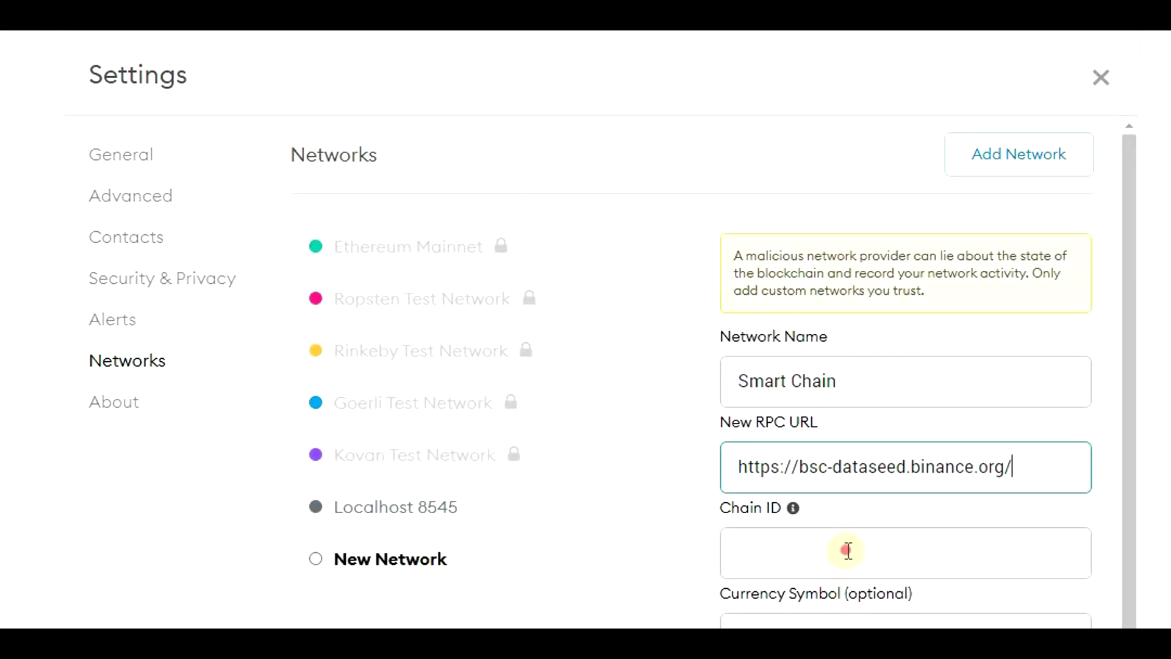
left_click(844, 549)
type("56")
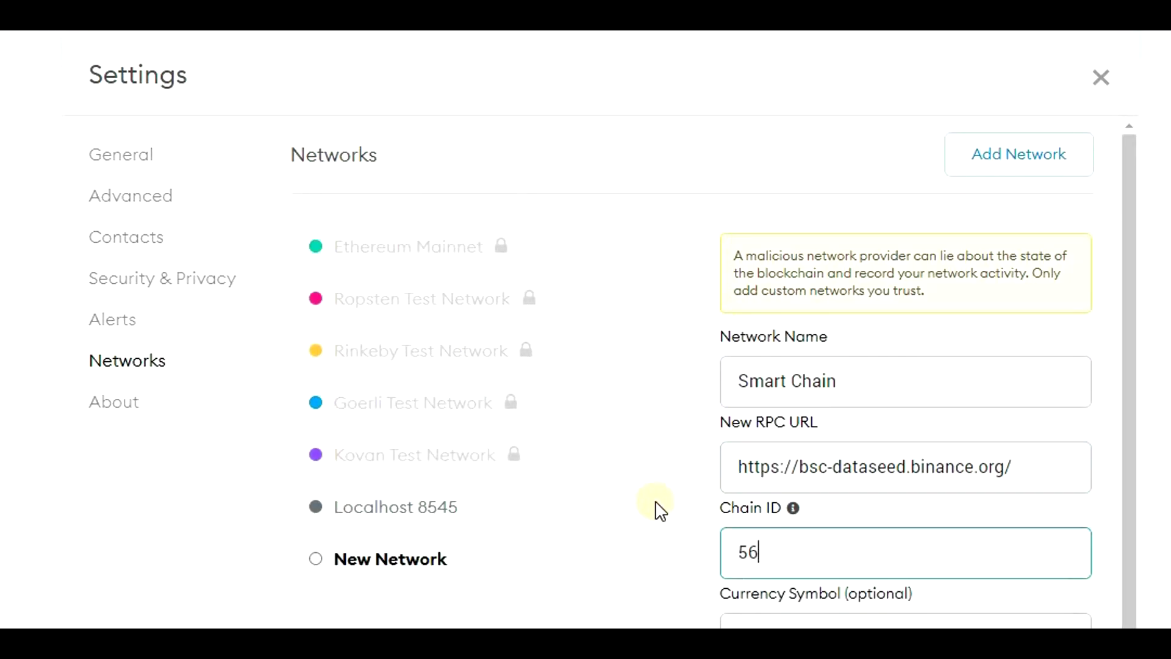
scroll(661, 512, "down", 2)
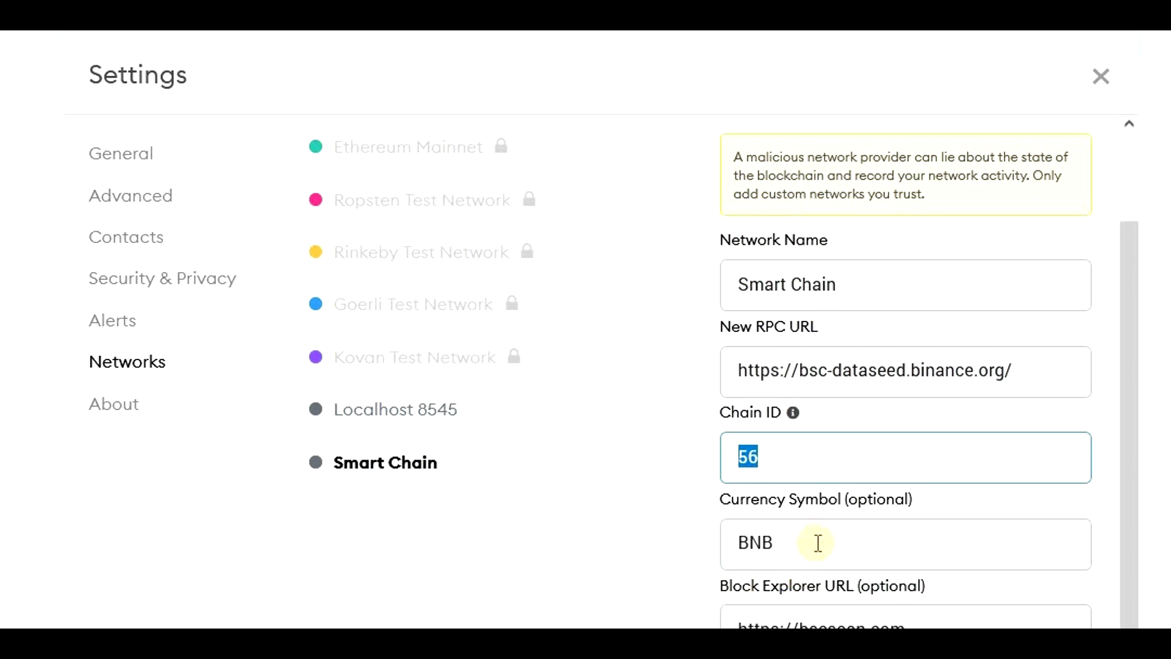
key("Tab")
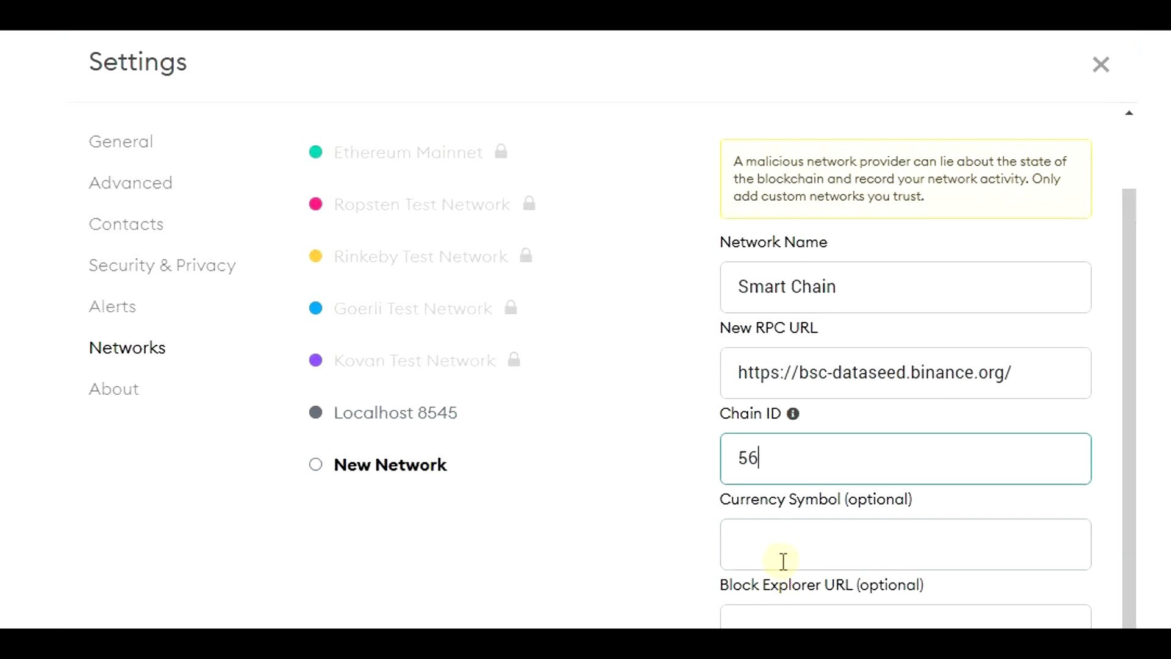
left_click(779, 543)
type("BNB")
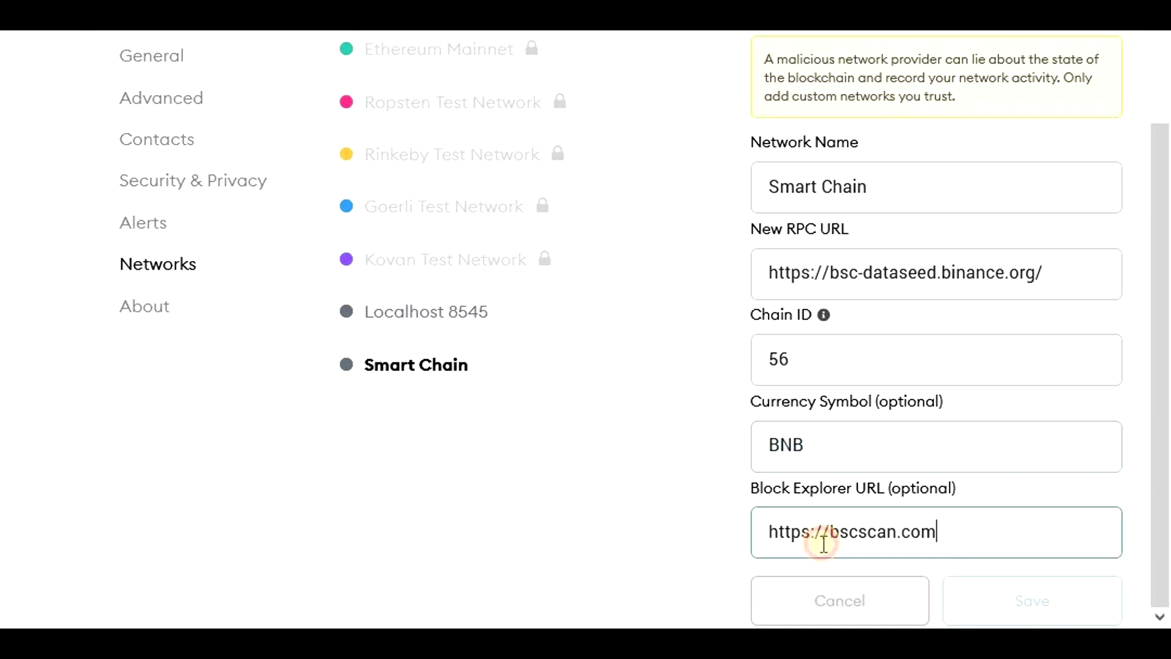
left_click_drag(936, 532, 738, 547)
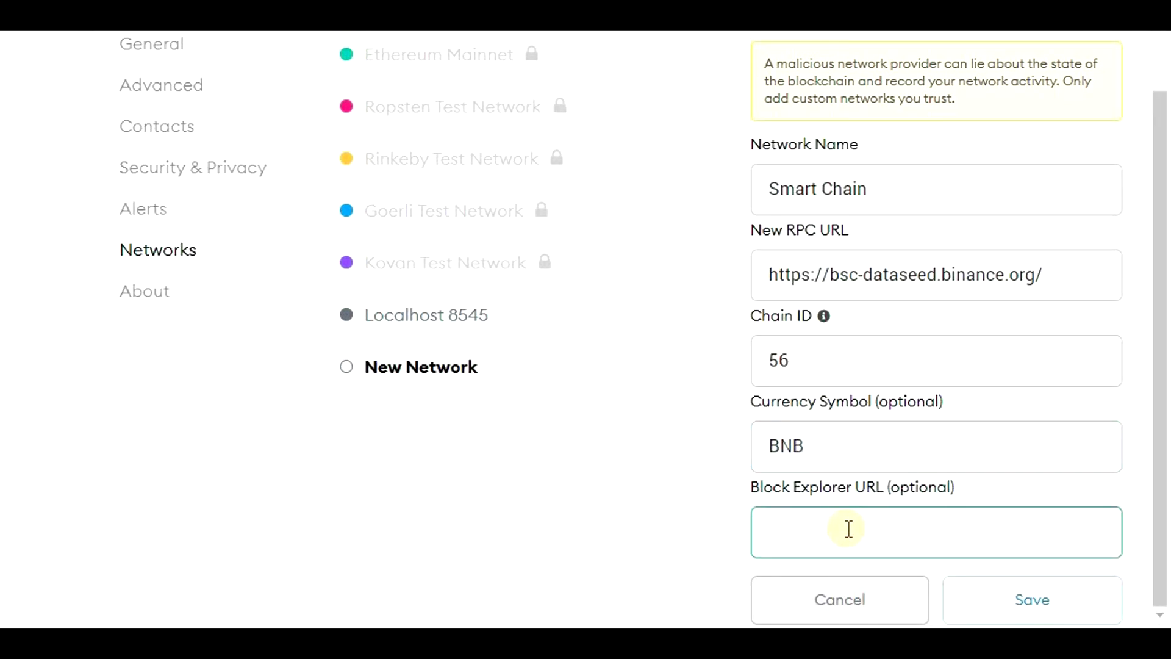
type("https://bscscan.com")
left_click(1042, 606)
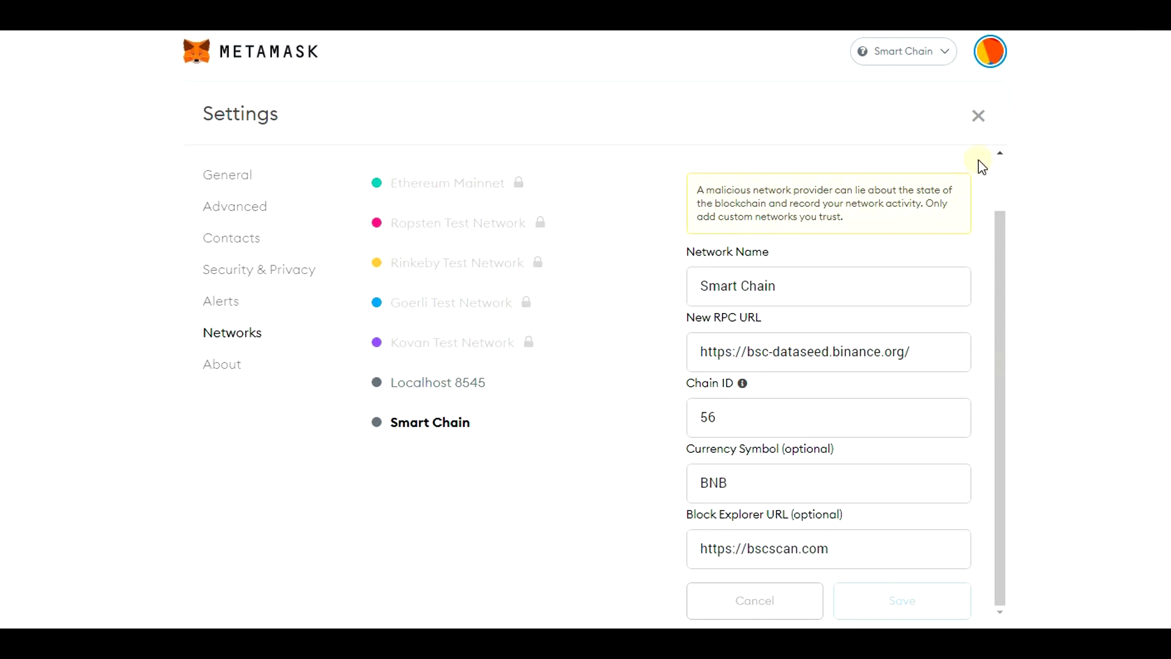
left_click(977, 117)
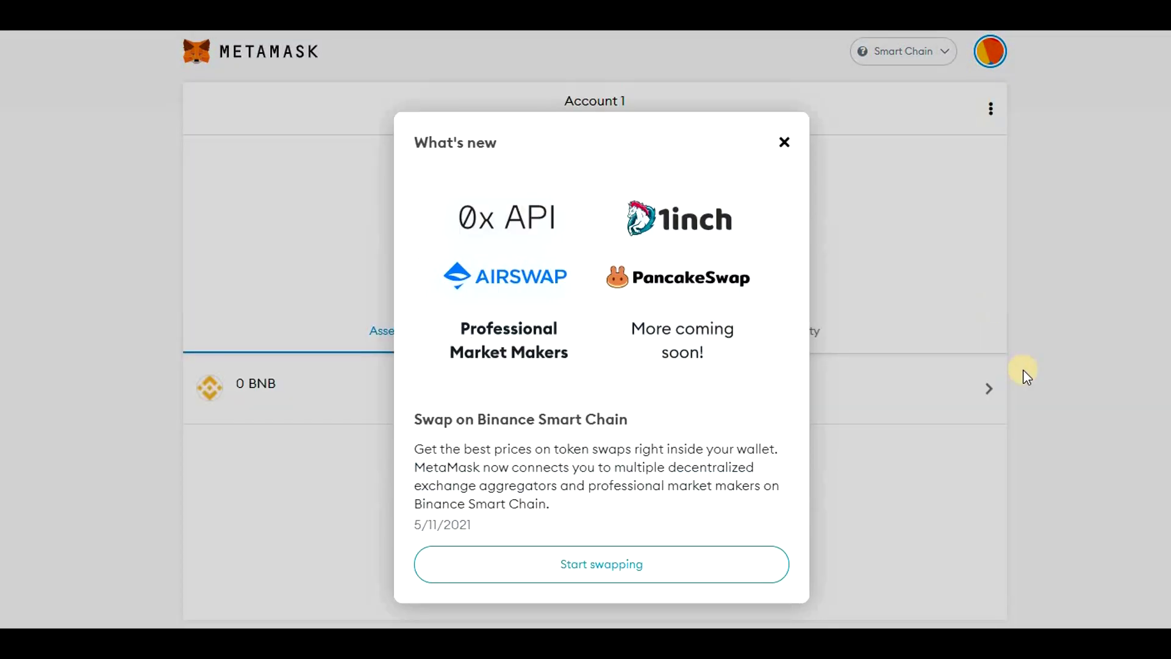
left_click(785, 144)
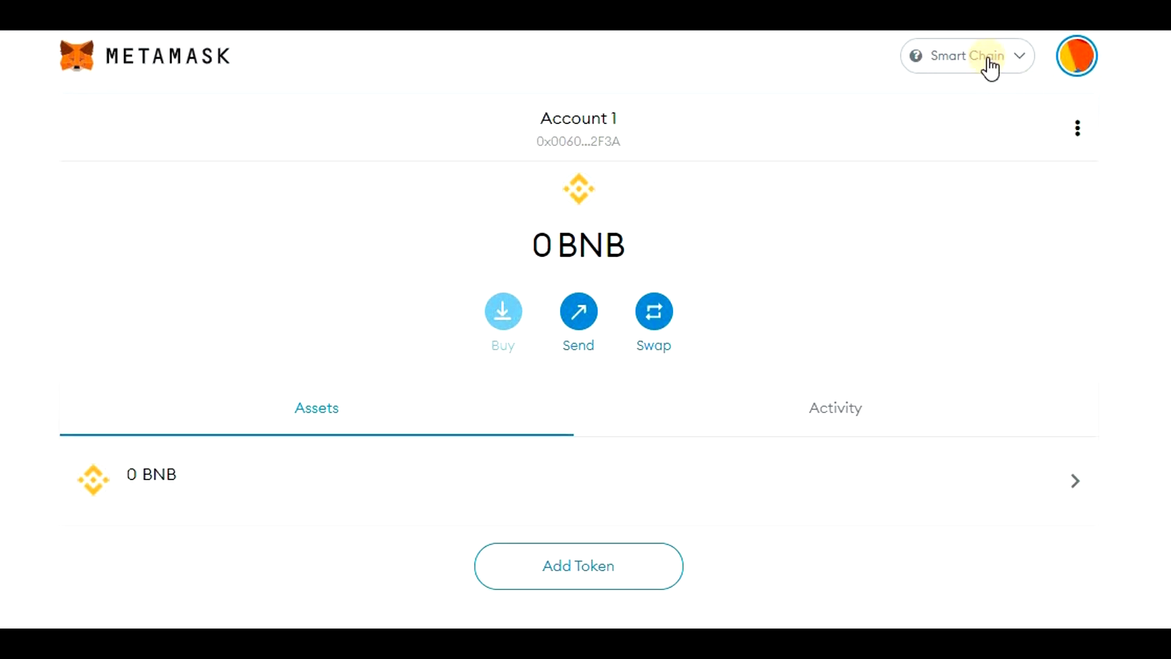
- Switch the wallet's network to Ethereum Mainnet and back to Smart Chain
left_click(994, 61)
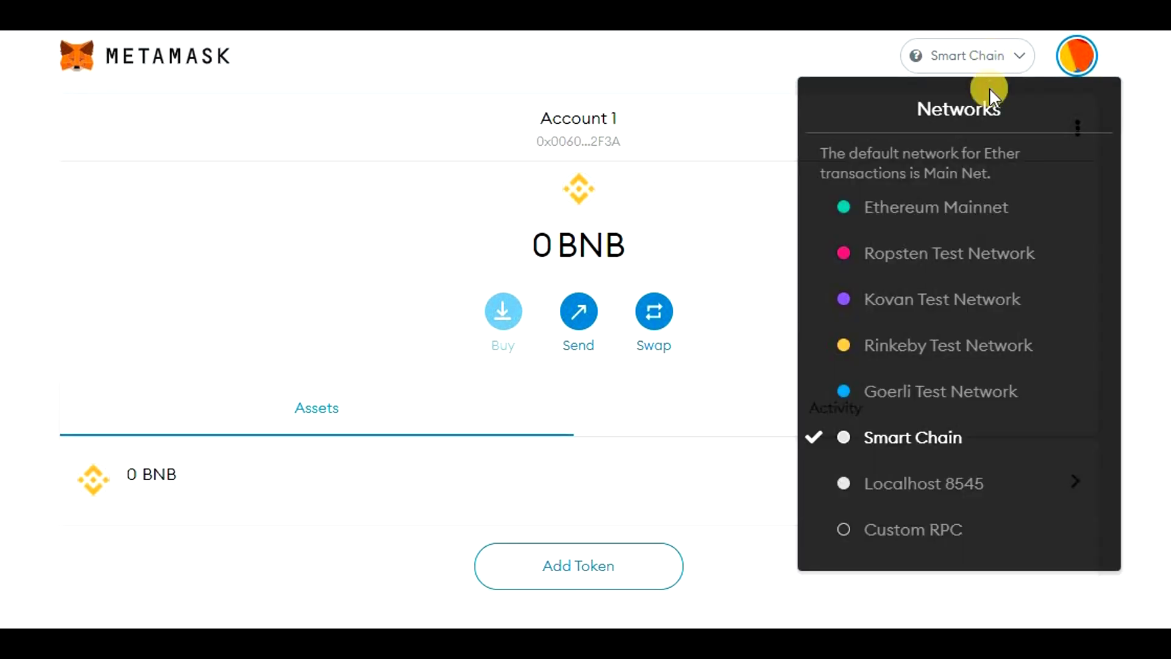
left_click(981, 210)
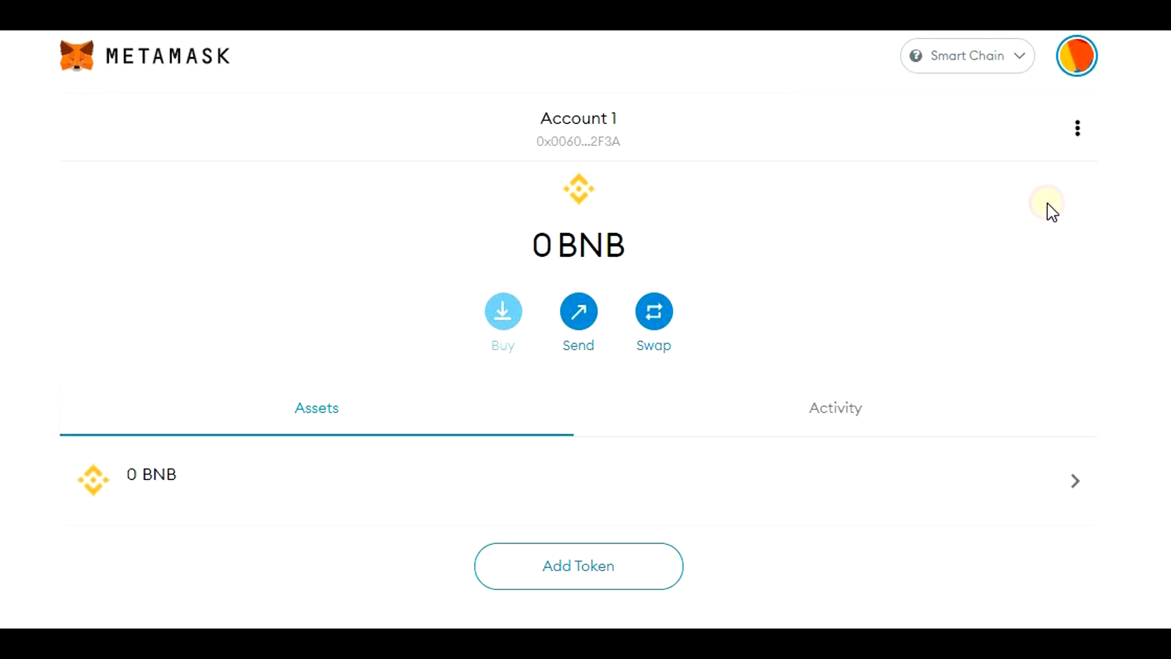
left_click(970, 59)
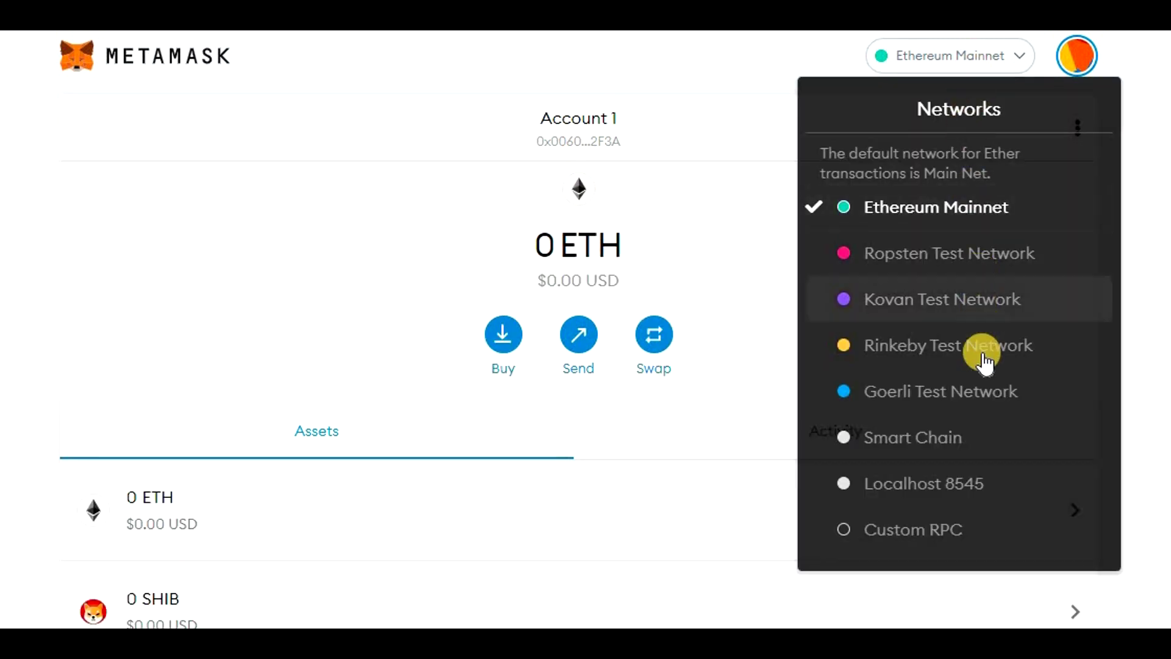
left_click(976, 436)
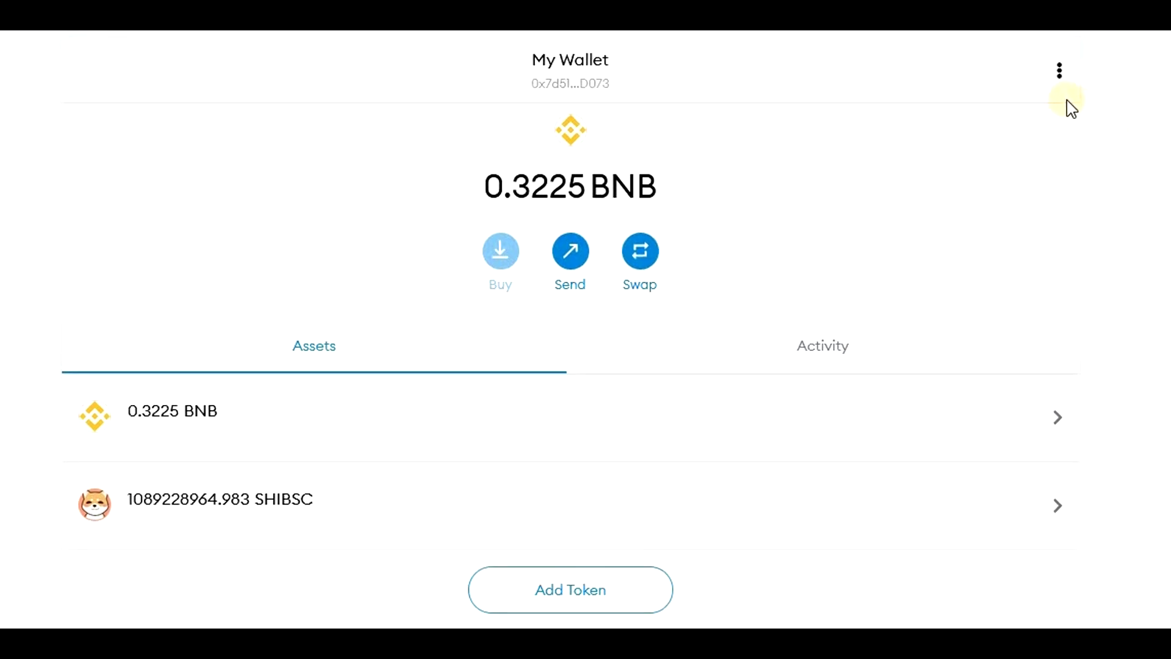
- View the My Wallet account's details with its receiving address, both from the wallet overview and from the BNB asset
left_click(1070, 67)
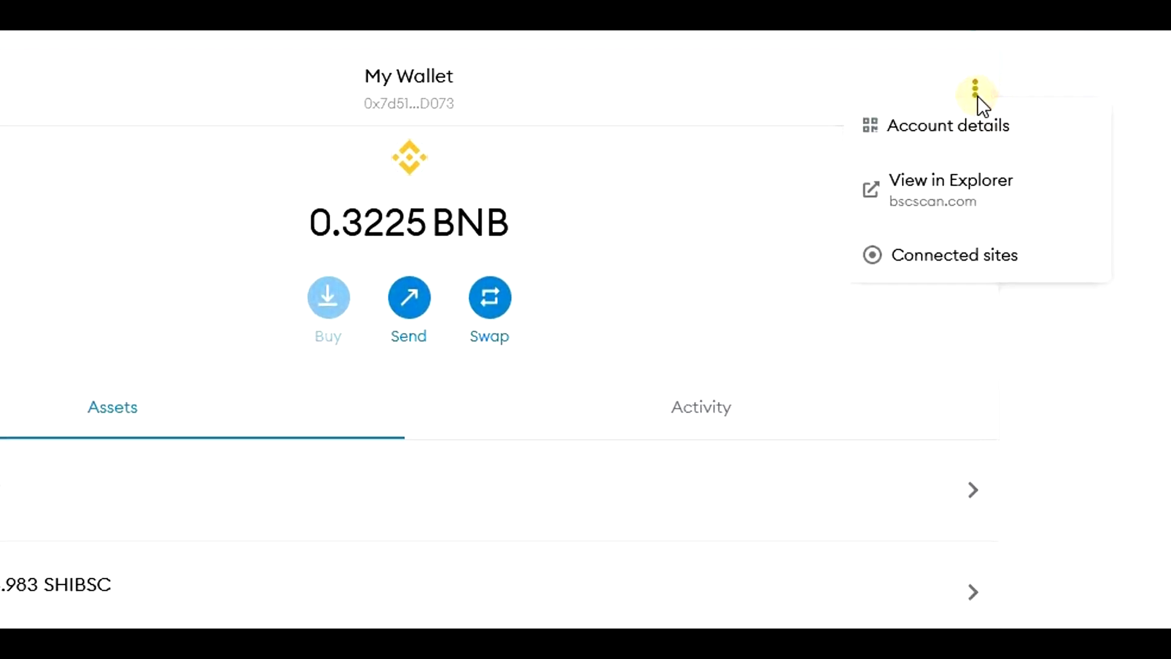
left_click(965, 128)
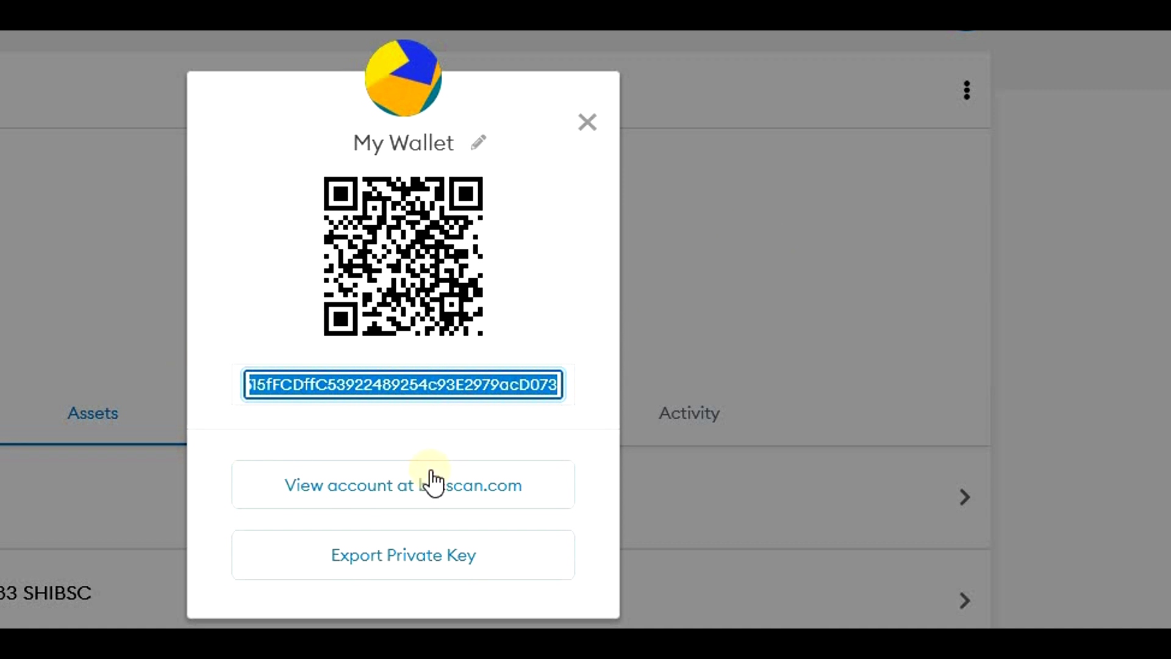
left_click(587, 124)
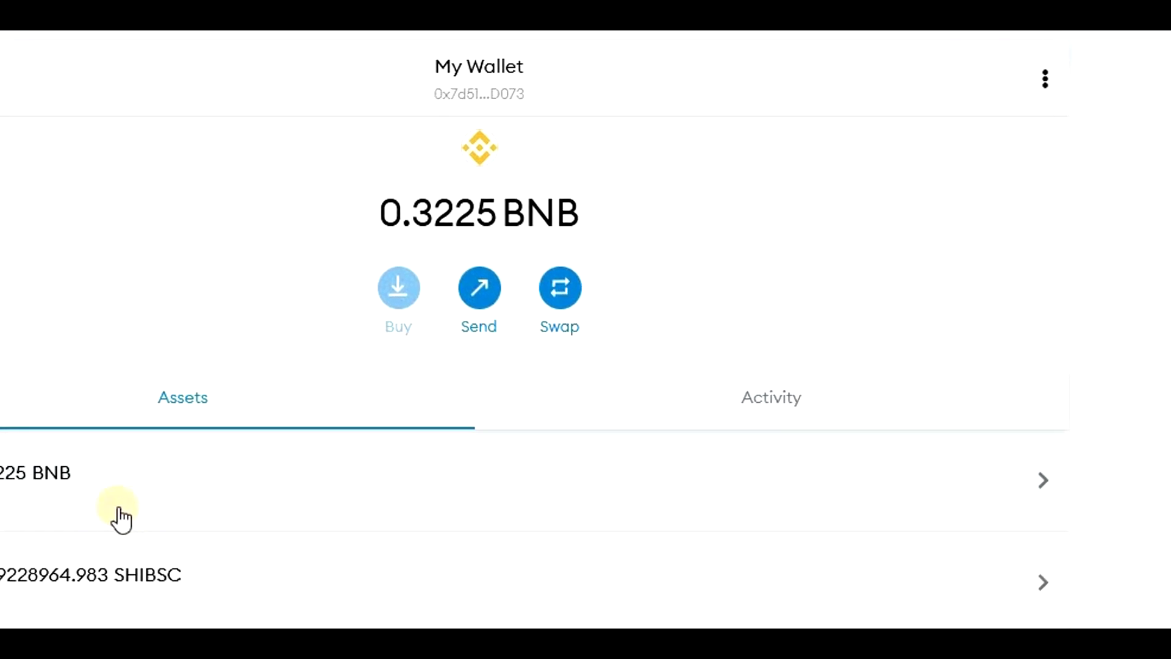
left_click(62, 489)
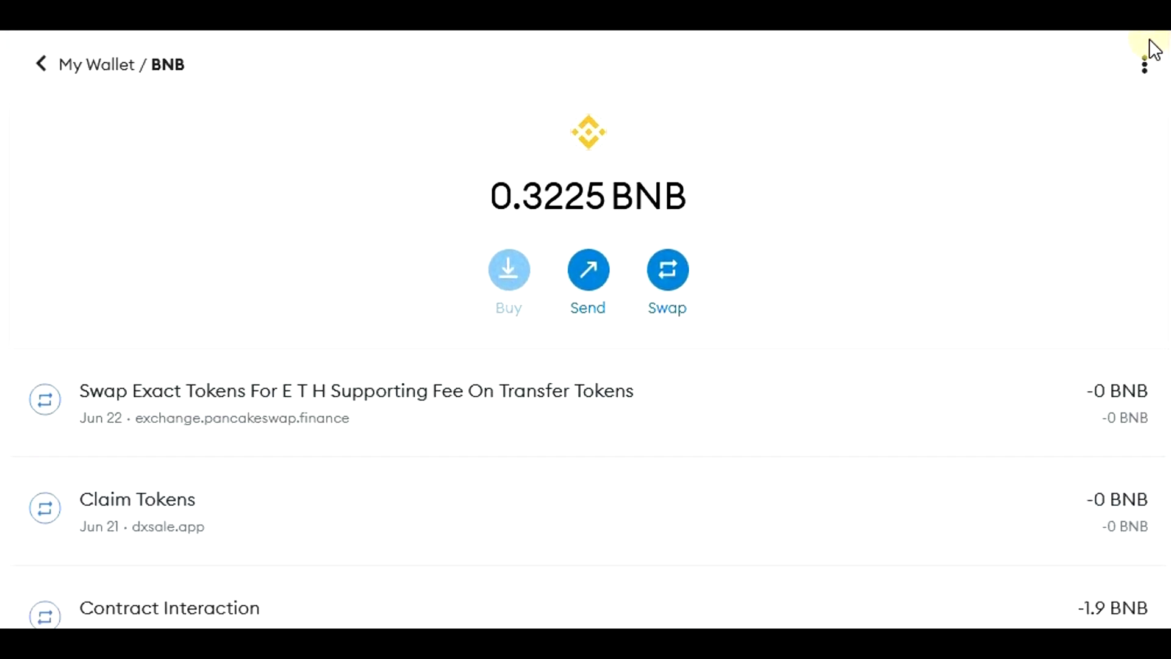
left_click(1144, 63)
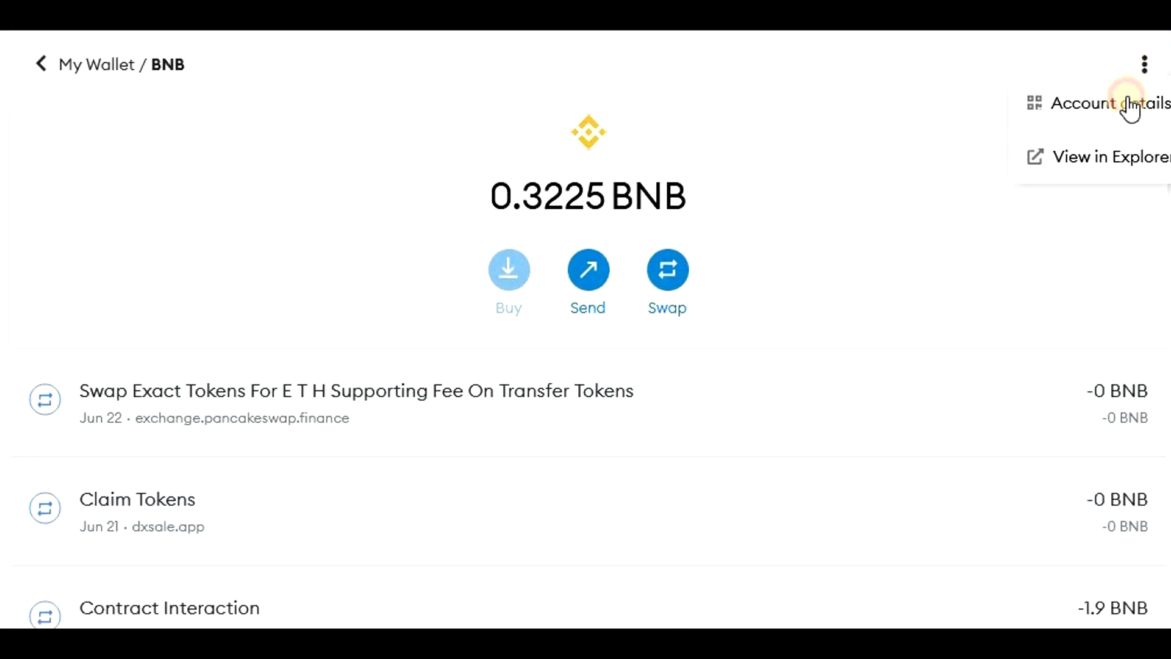
left_click(1129, 104)
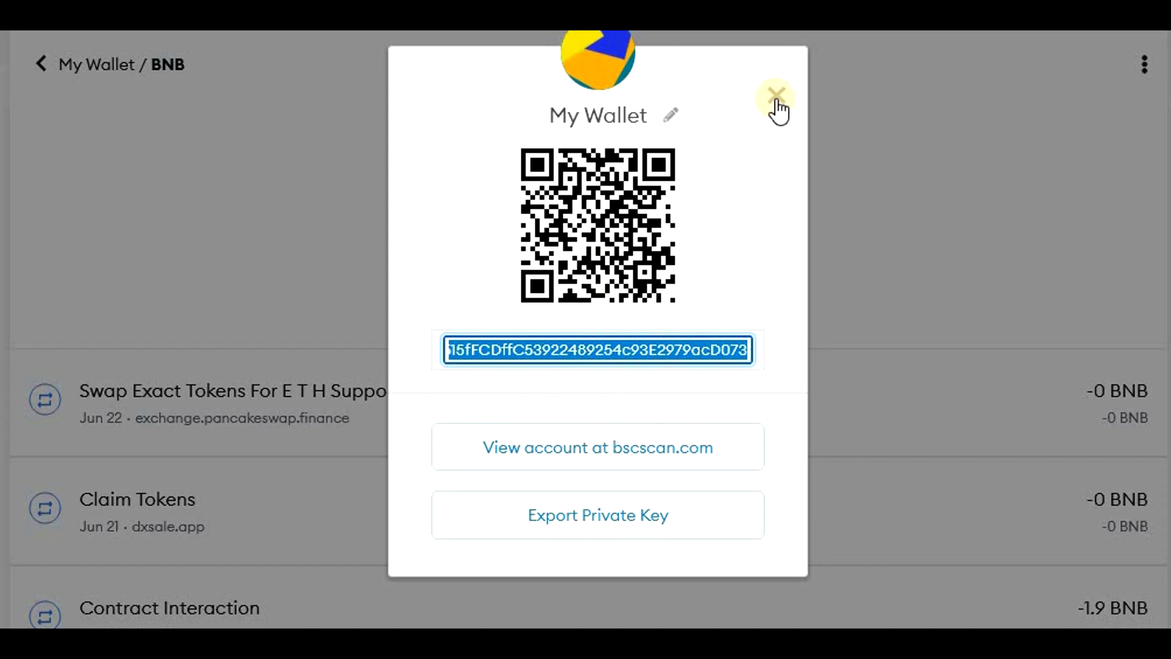
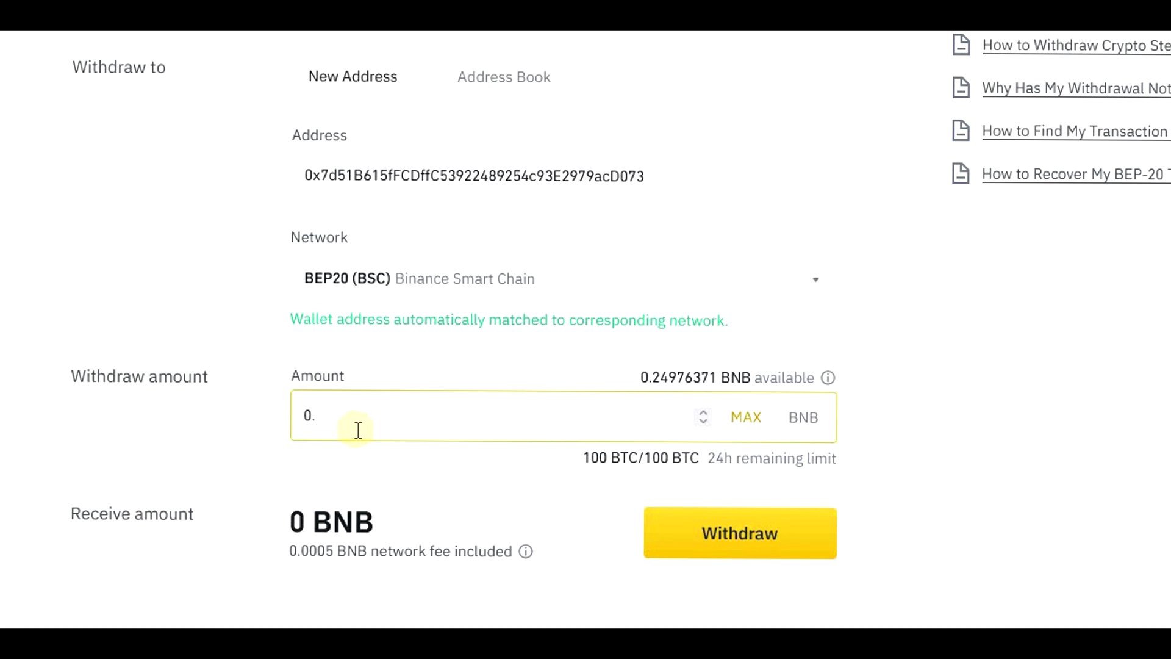
- On Binance, request a withdrawal of 0.11 BNB over BEP20 (BSC) to the wallet address and submit its security verification
type("1")
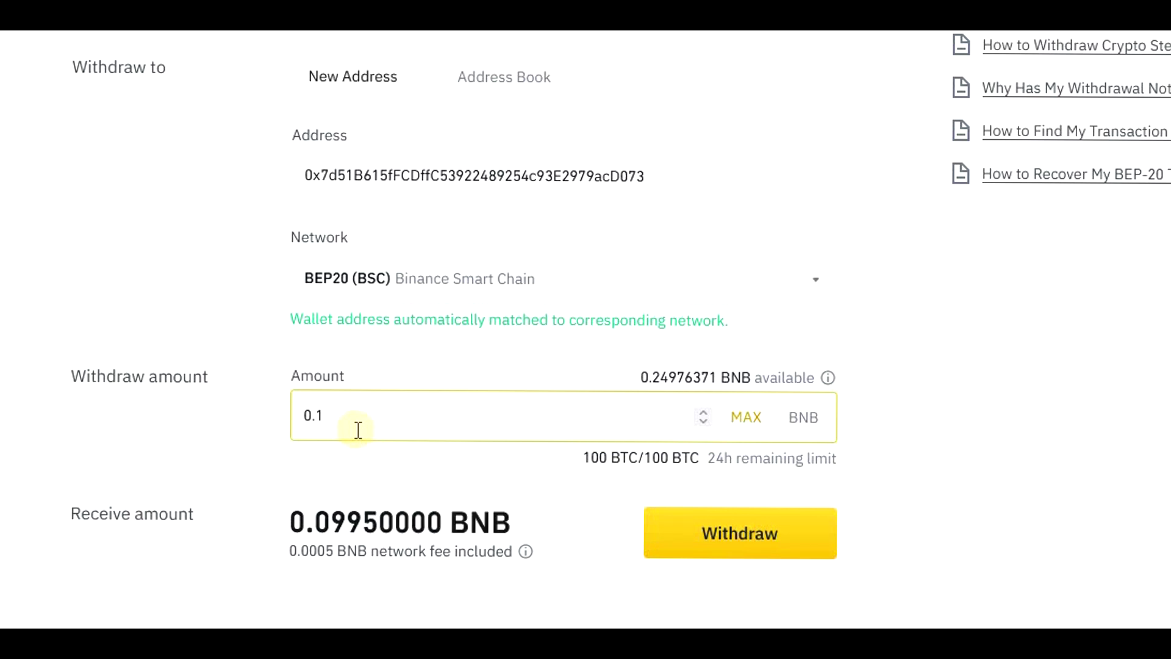
type("1")
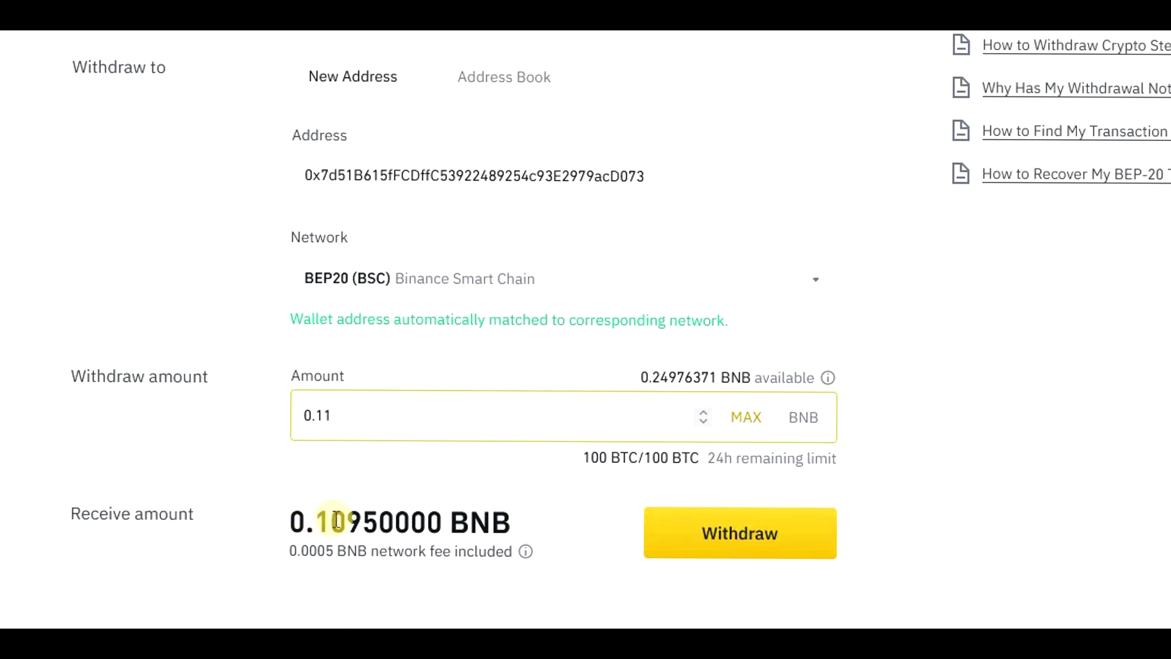
left_click(779, 541)
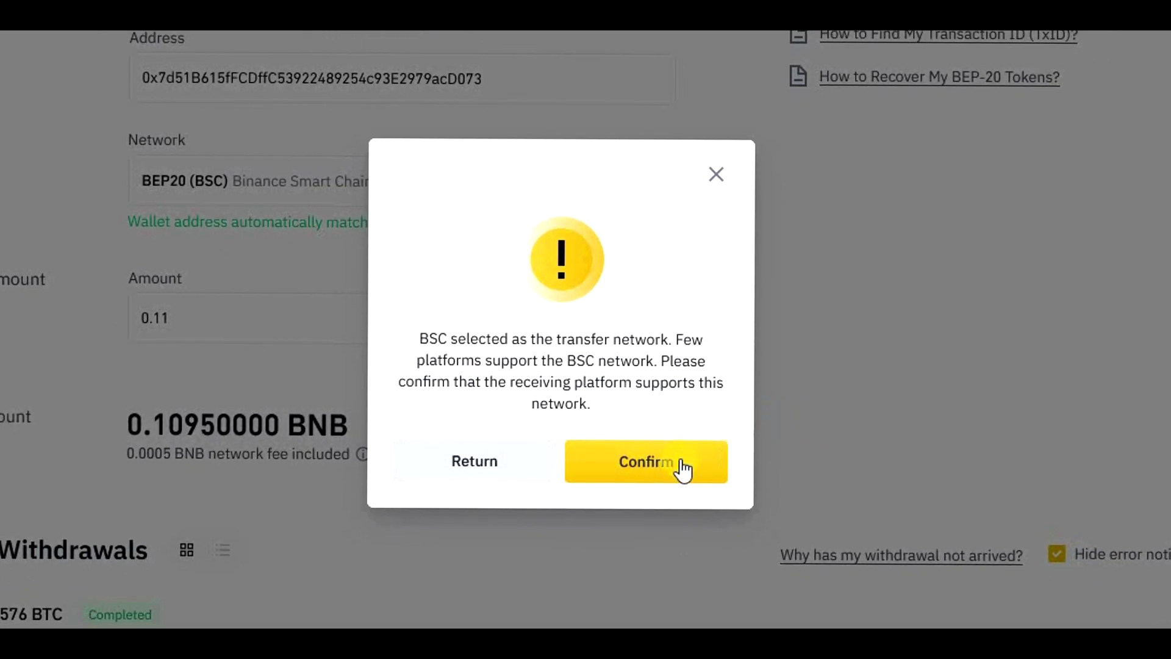
left_click(673, 467)
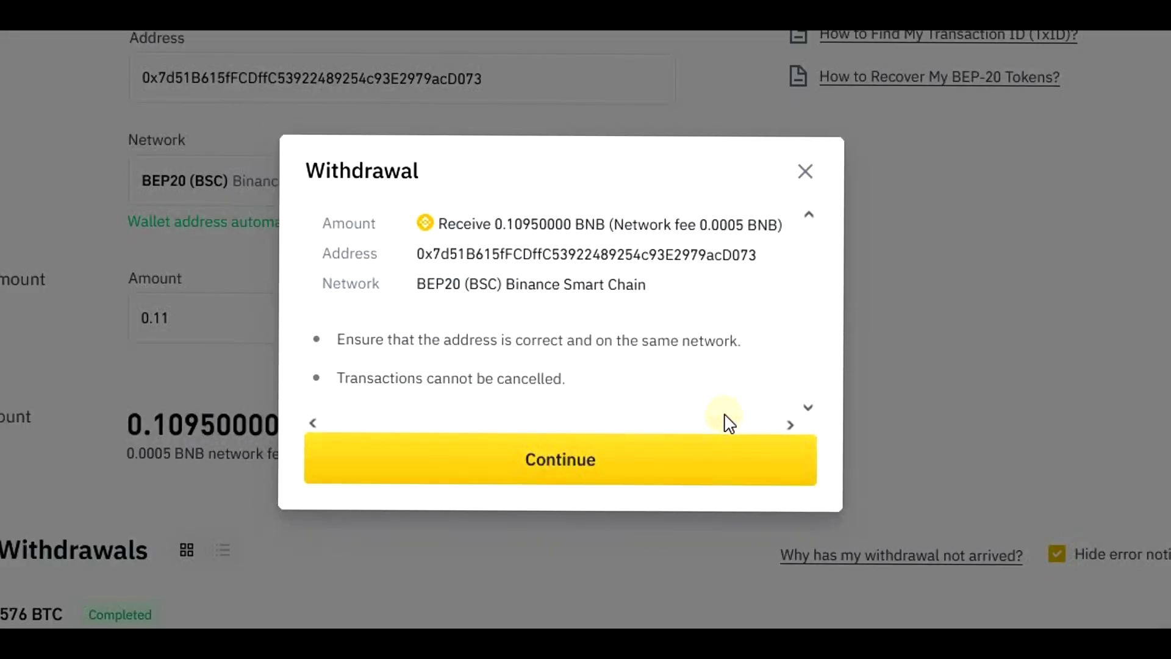
left_click(606, 477)
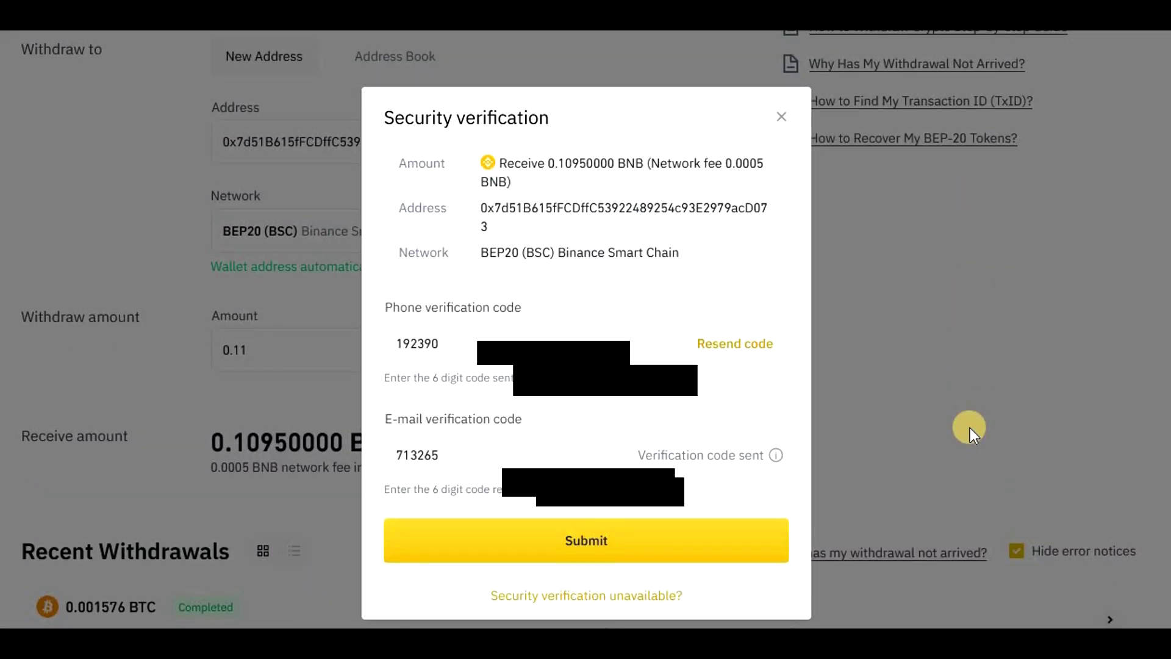
left_click(685, 543)
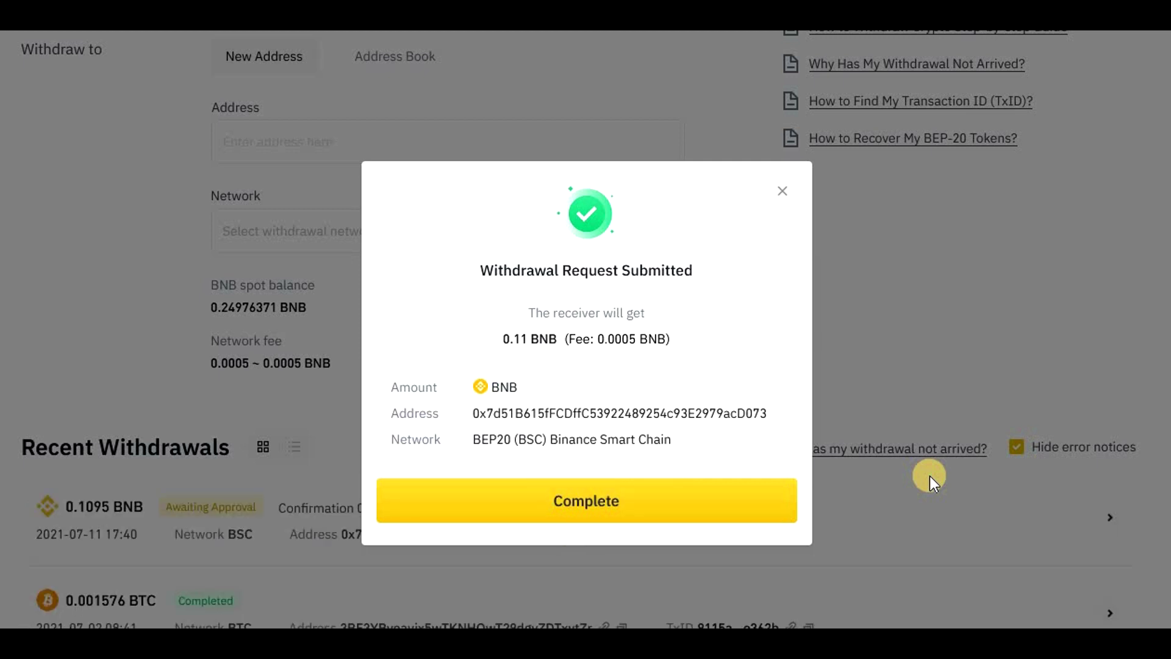
left_click(601, 505)
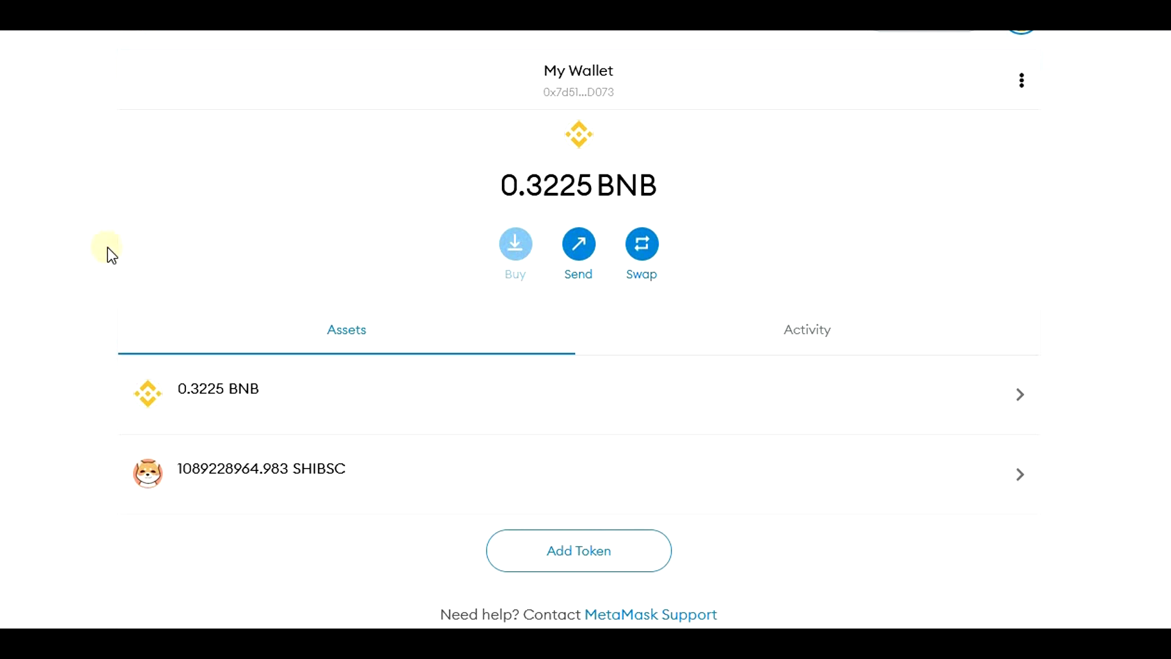
- Check the wallet's BNB transactions and the status of the latest BNB withdrawal under Binance's recent withdrawals
left_click(284, 392)
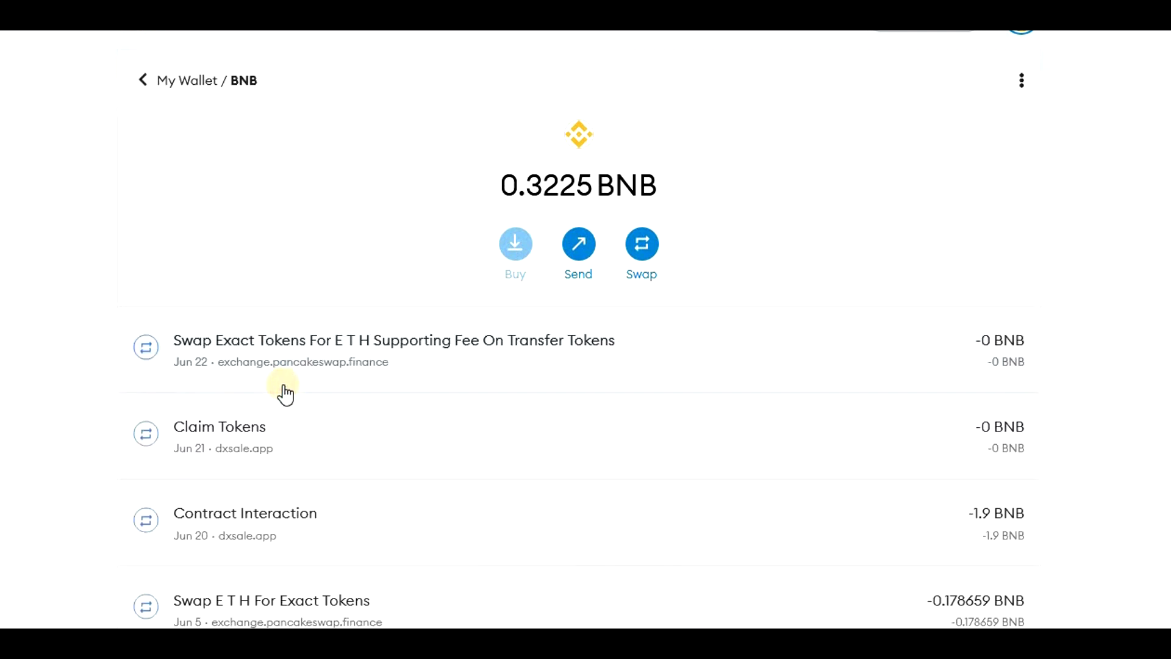
left_click(147, 81)
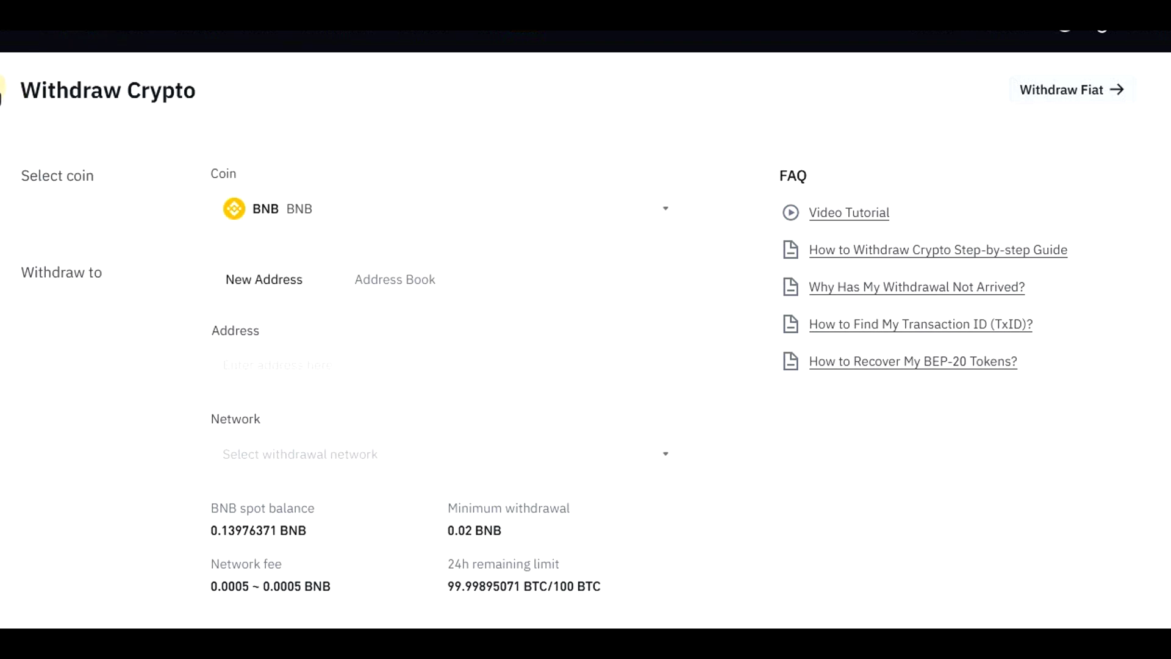
scroll(15, 269, "down", 5)
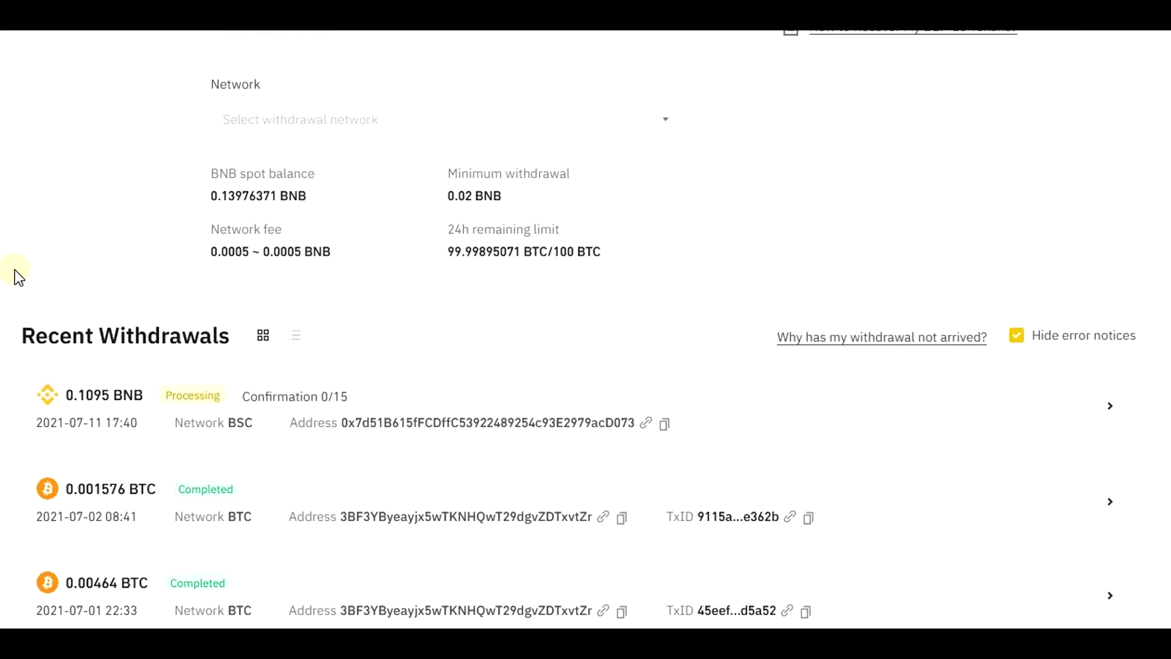
scroll(15, 275, "down", 2)
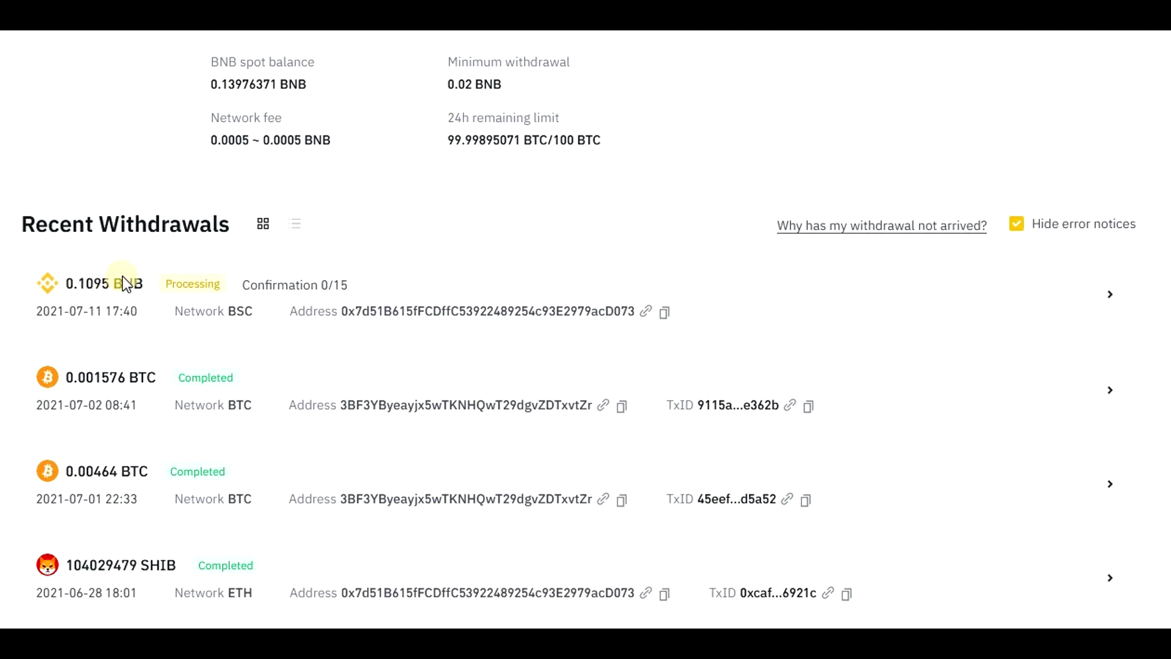
left_click(190, 283)
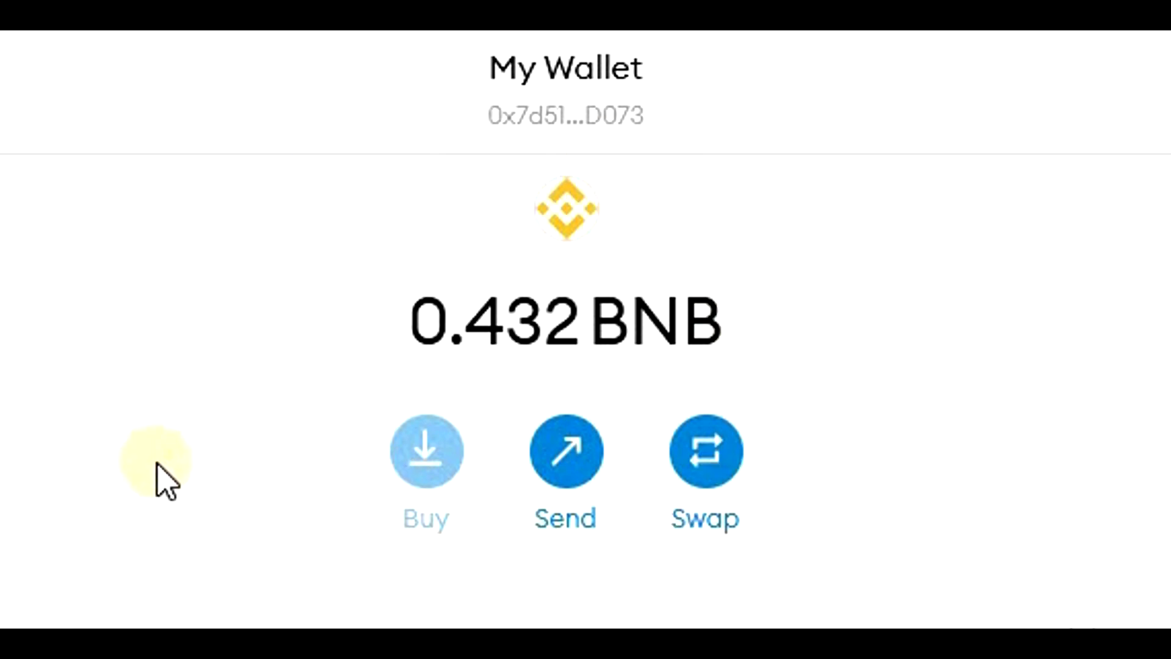
left_click(443, 111)
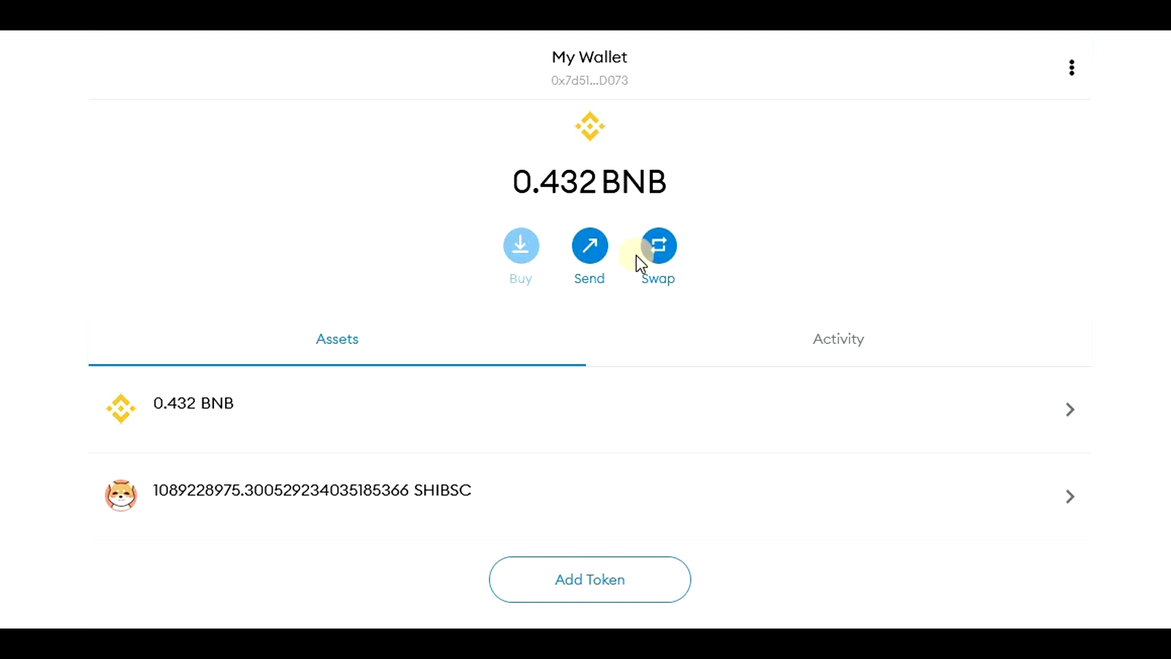
- Set up a swap from BNB to CAKE in the MetaMask wallet and cancel it
left_click(655, 249)
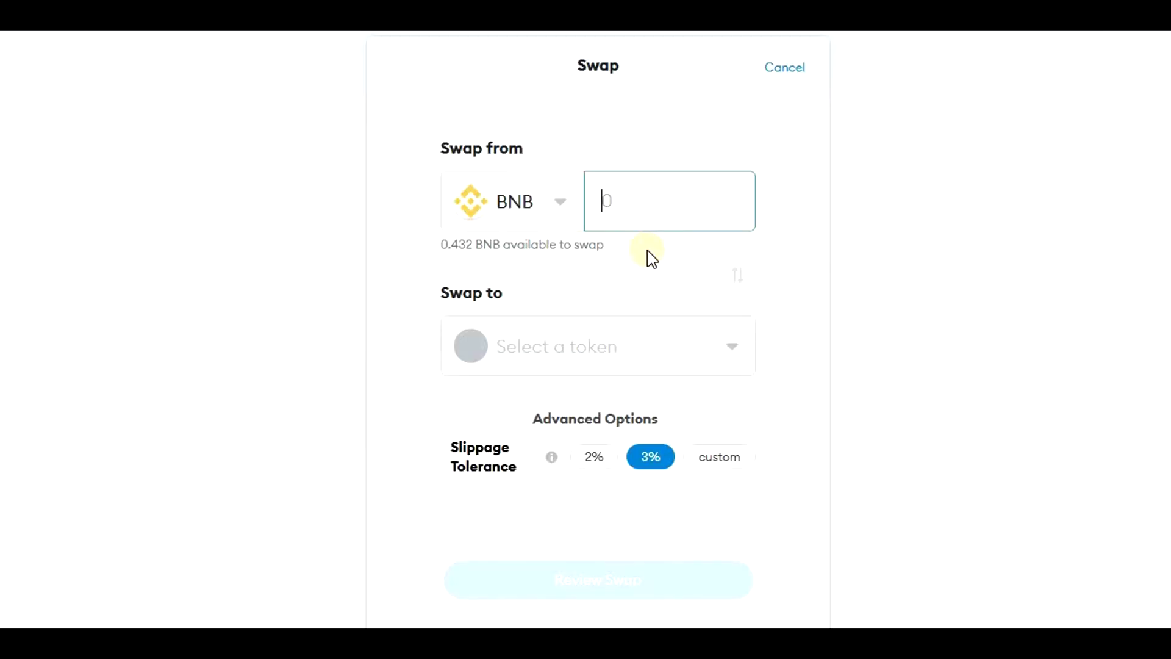
left_click(671, 354)
scroll(690, 487, "down", 4)
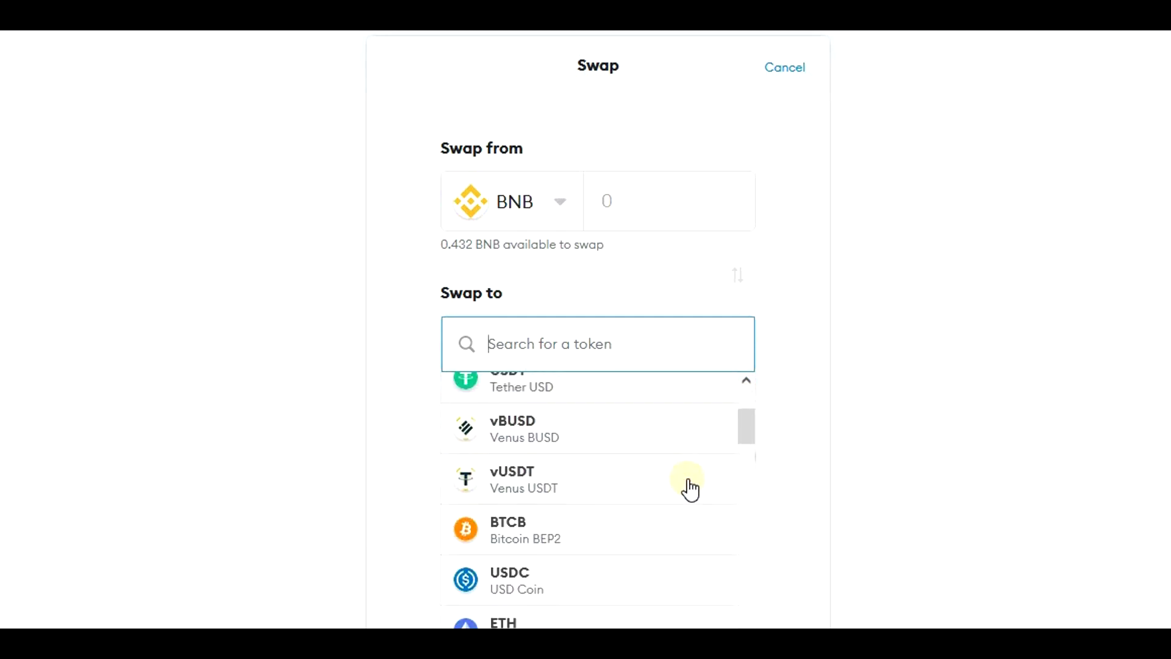
scroll(688, 487, "down", 4)
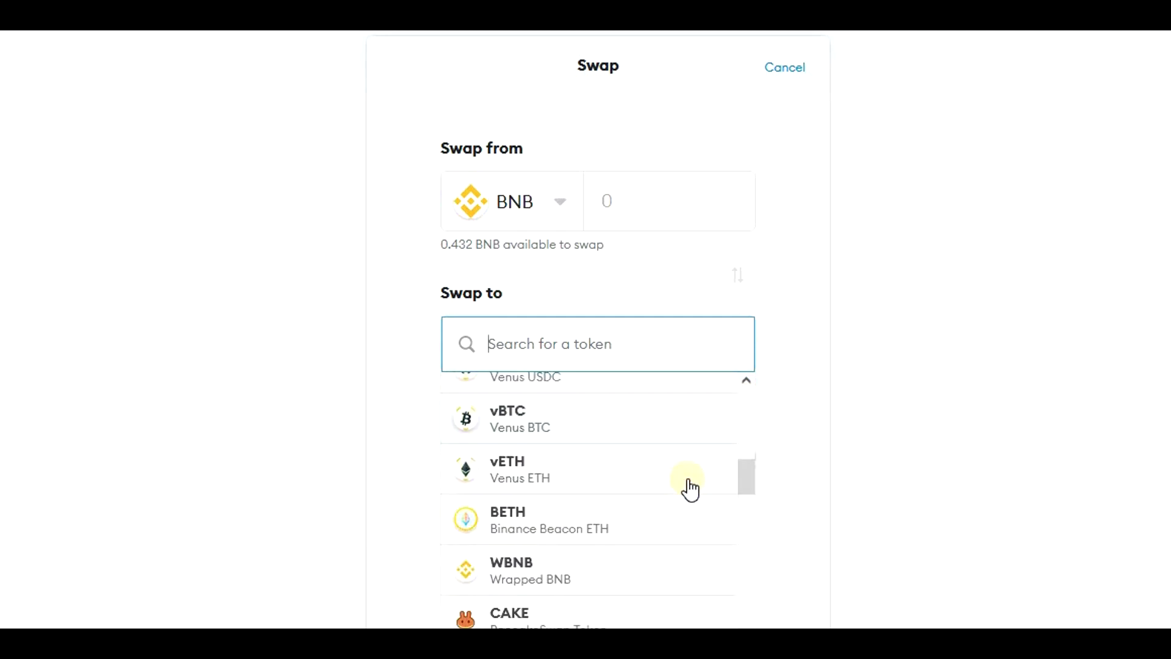
left_click(677, 571)
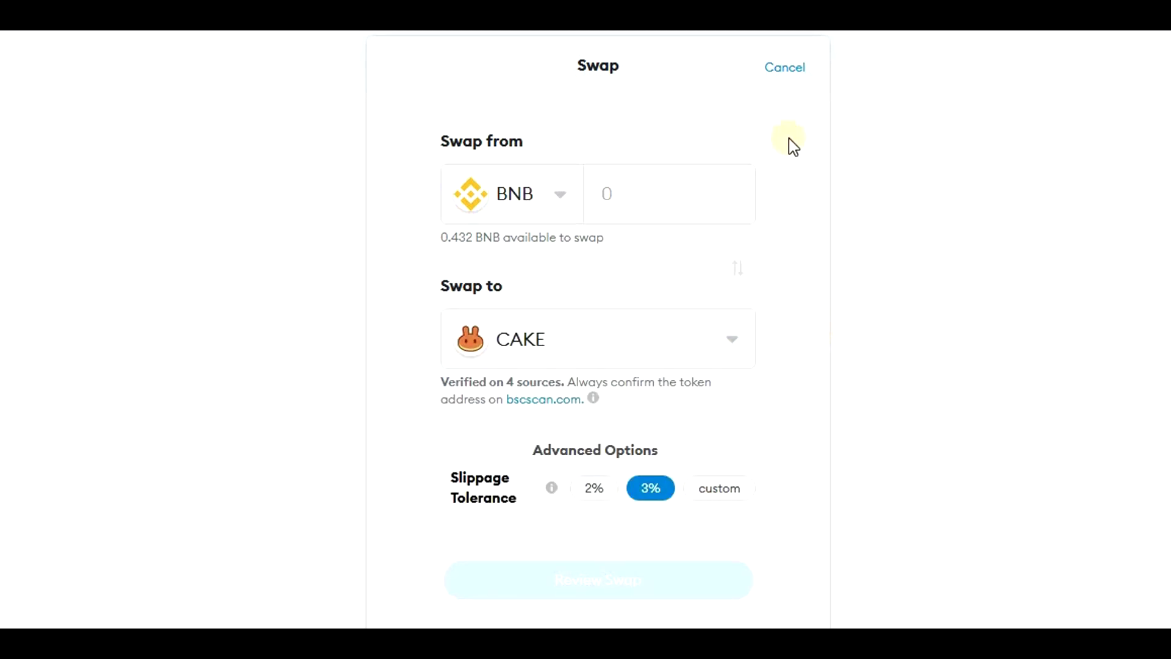
left_click(785, 68)
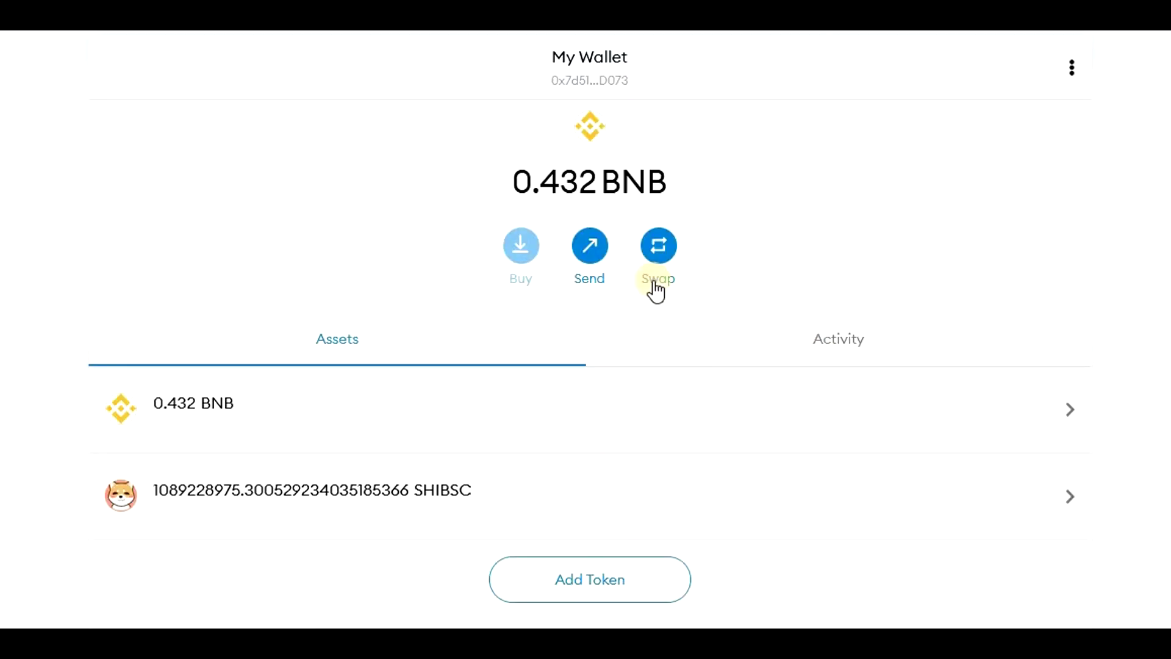
- Open the recipient form for sending BNB from My Wallet and cancel it
left_click(594, 246)
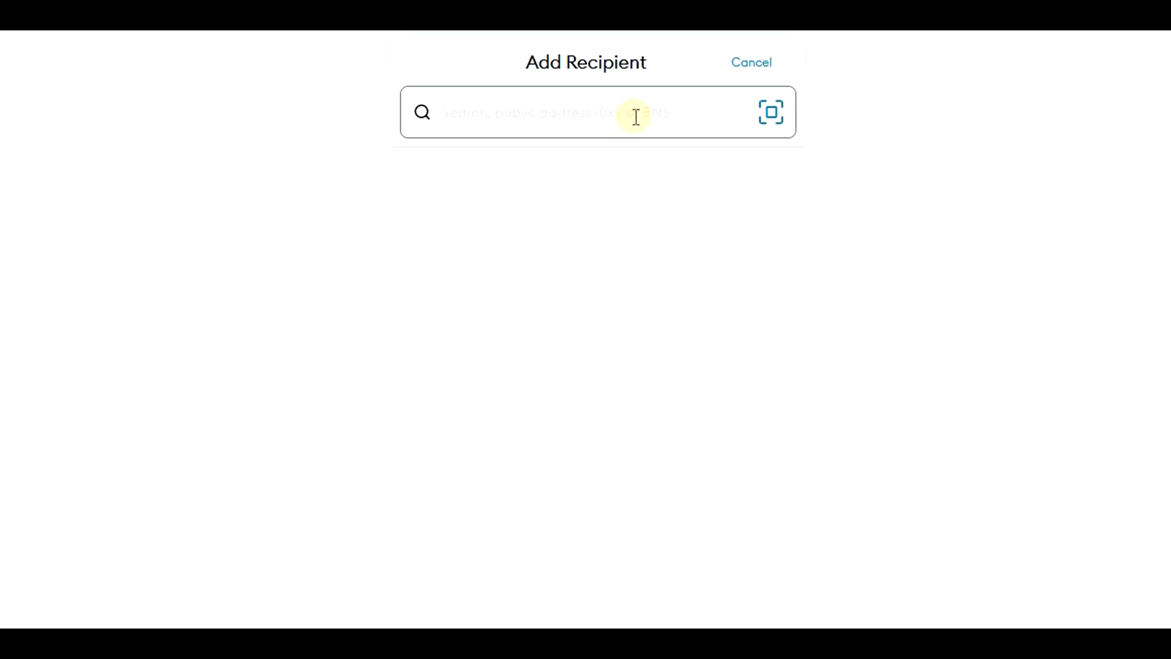
left_click(749, 62)
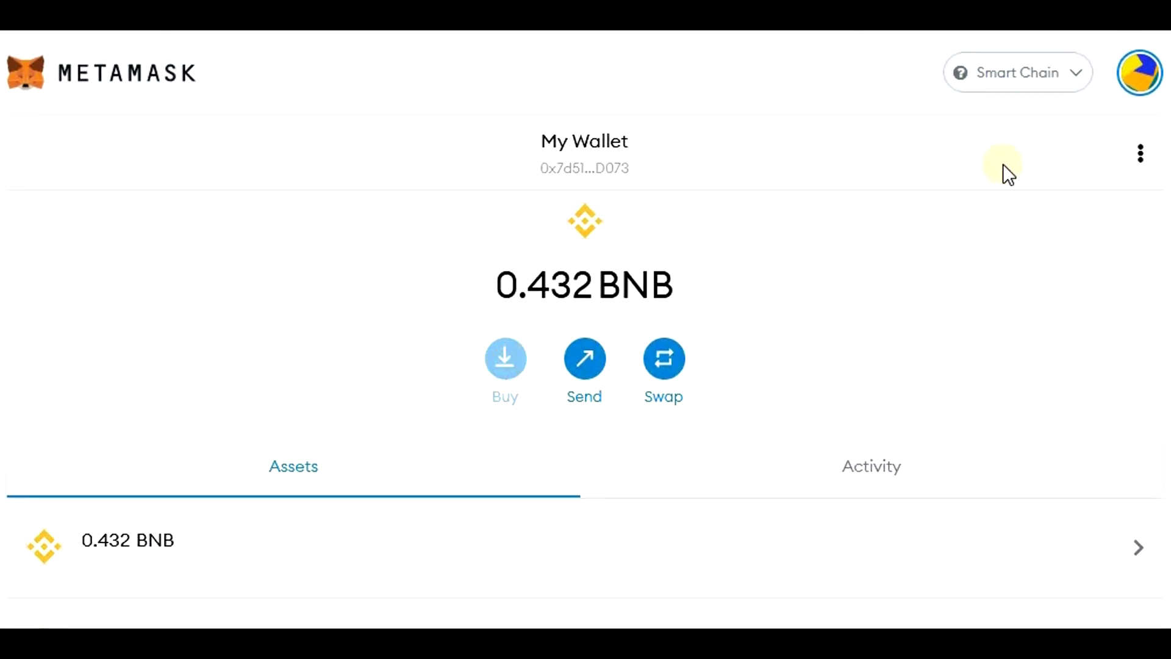
- Switch the wallet's network to Ethereum Mainnet and continue to Wyre from the options for buying ETH
left_click(1013, 91)
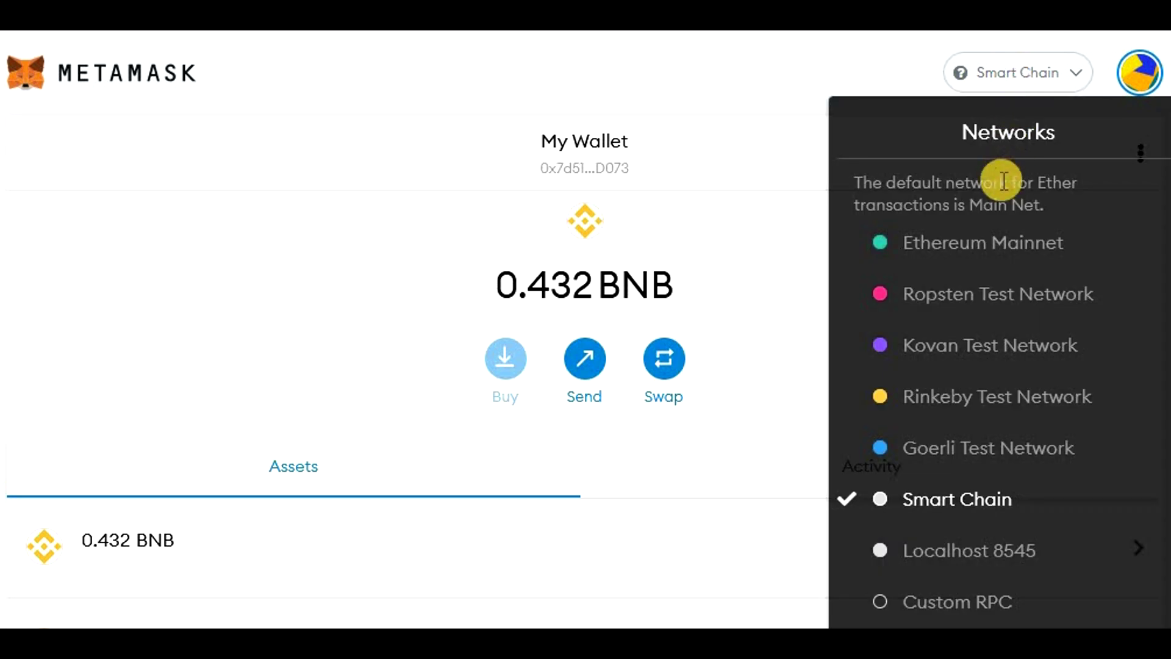
left_click(1006, 235)
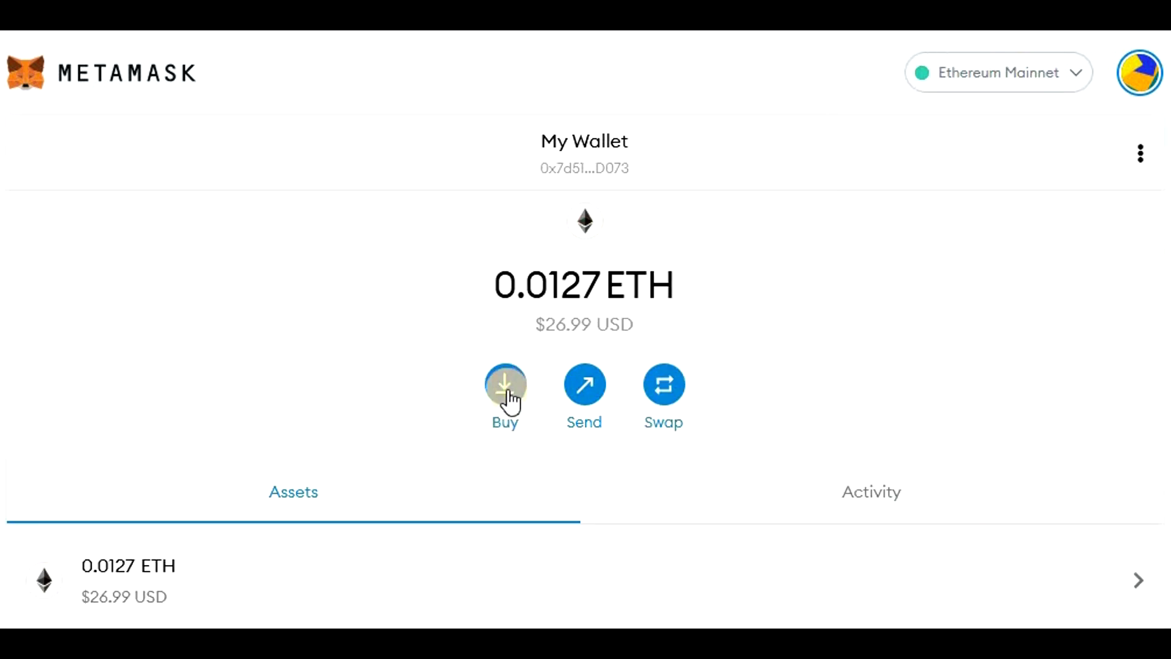
left_click(506, 385)
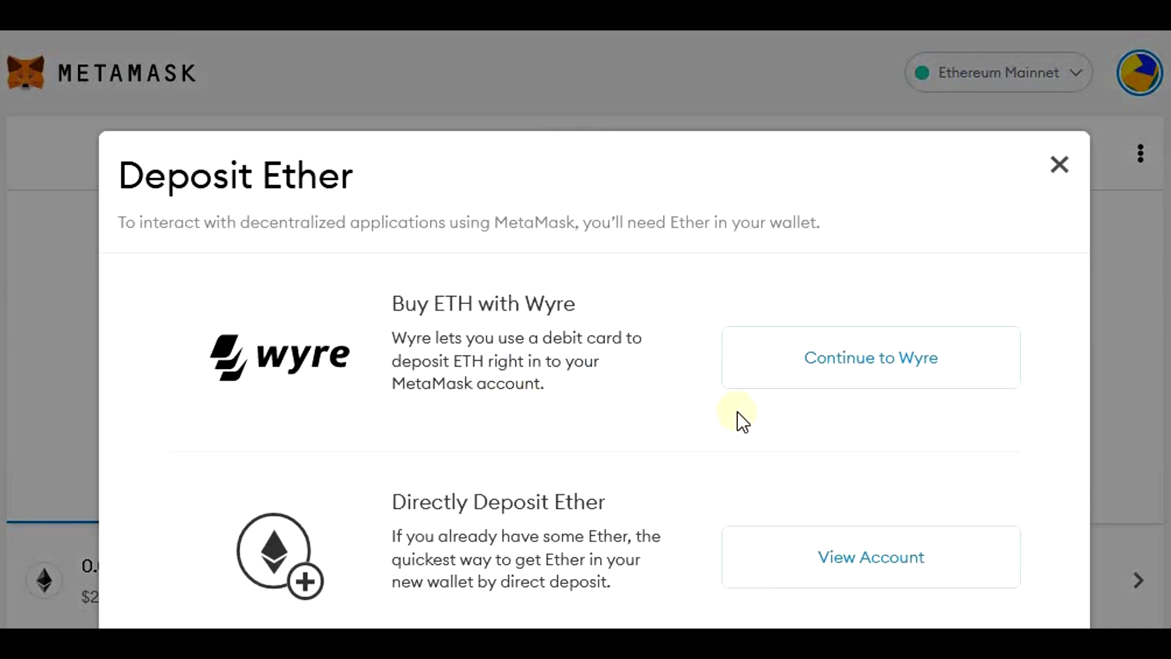
left_click(934, 364)
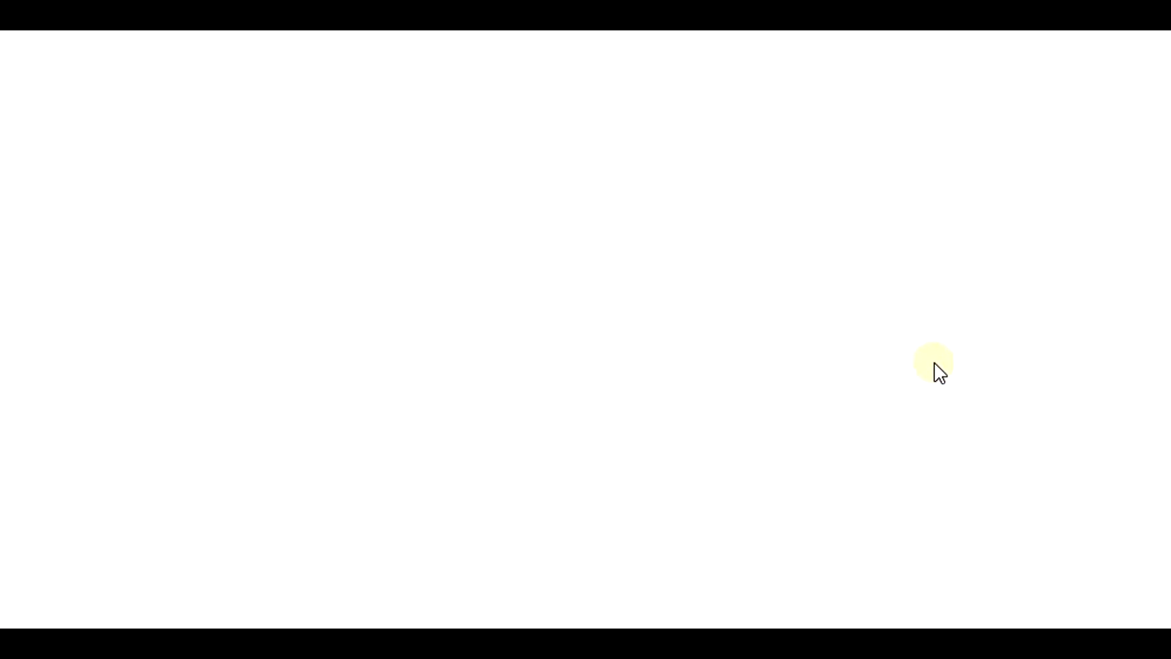